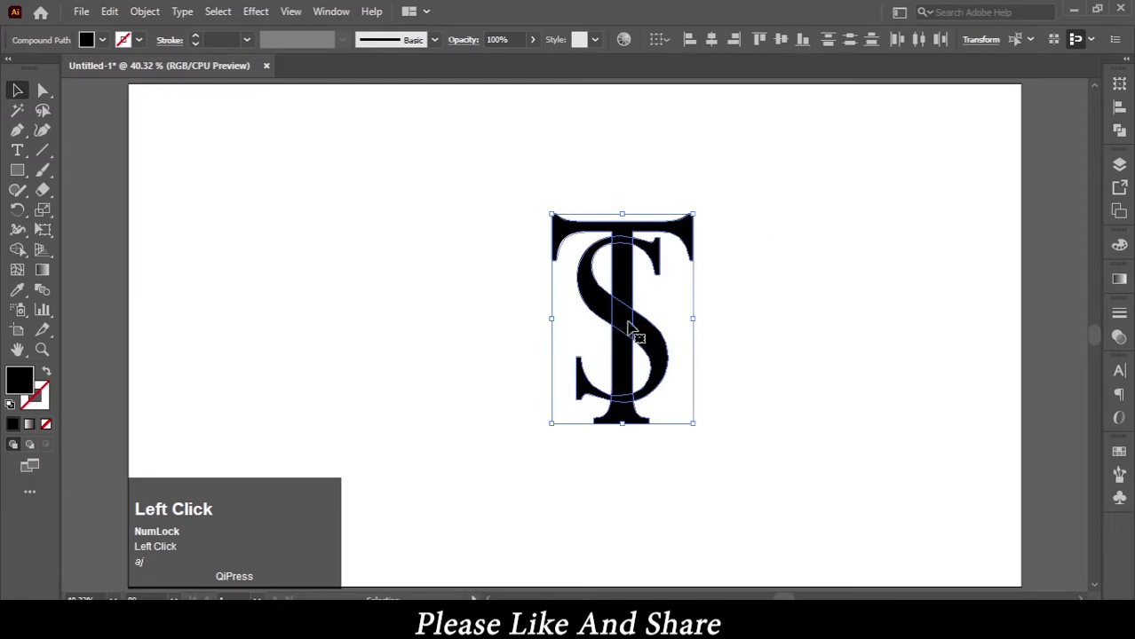
- Move the TS monogram slightly left on the artboard and bring the S in front of the T
drag(633, 325, 548, 341)
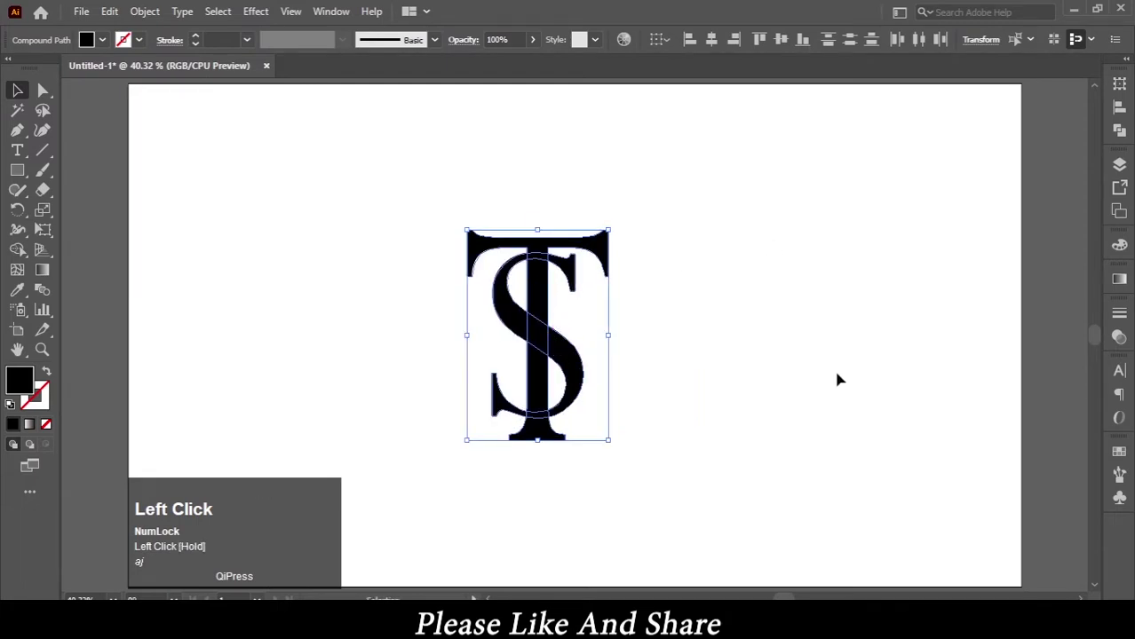
click(836, 375)
click(540, 359)
right_click(568, 363)
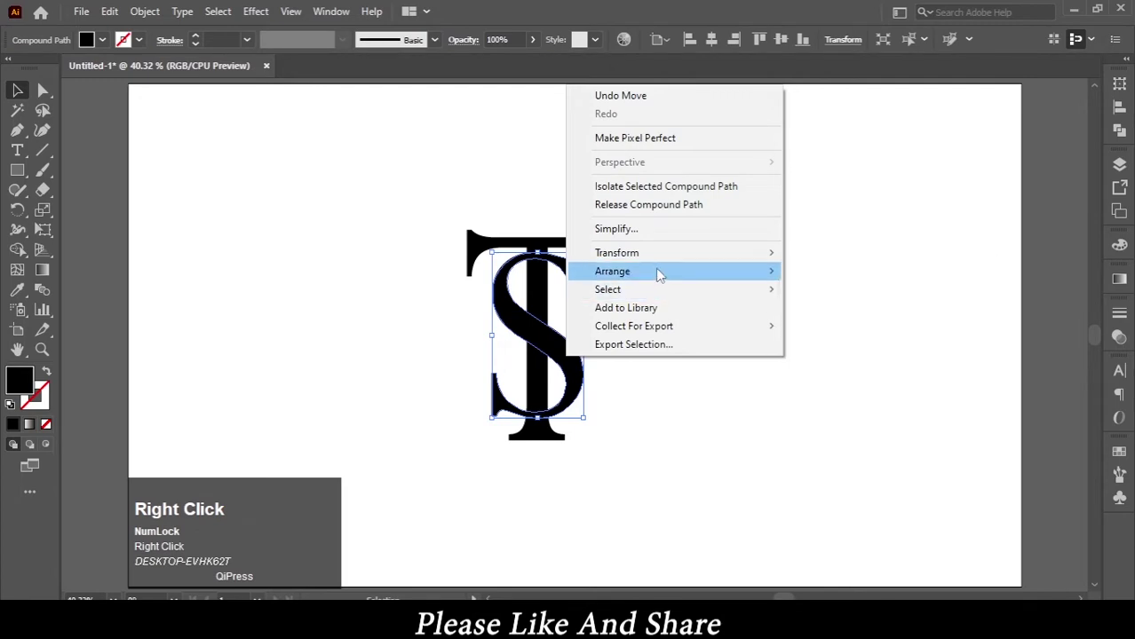
mouse_move(658, 273)
click(896, 269)
click(876, 177)
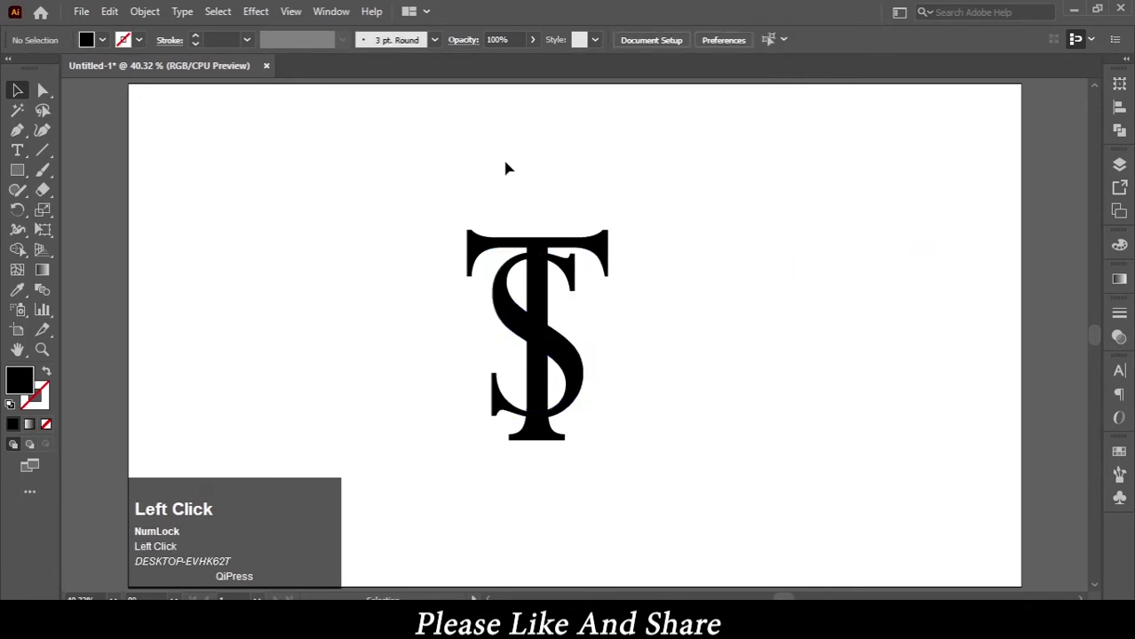
- Offset the paths of both letters by 6 px with miter joins
drag(426, 208, 813, 583)
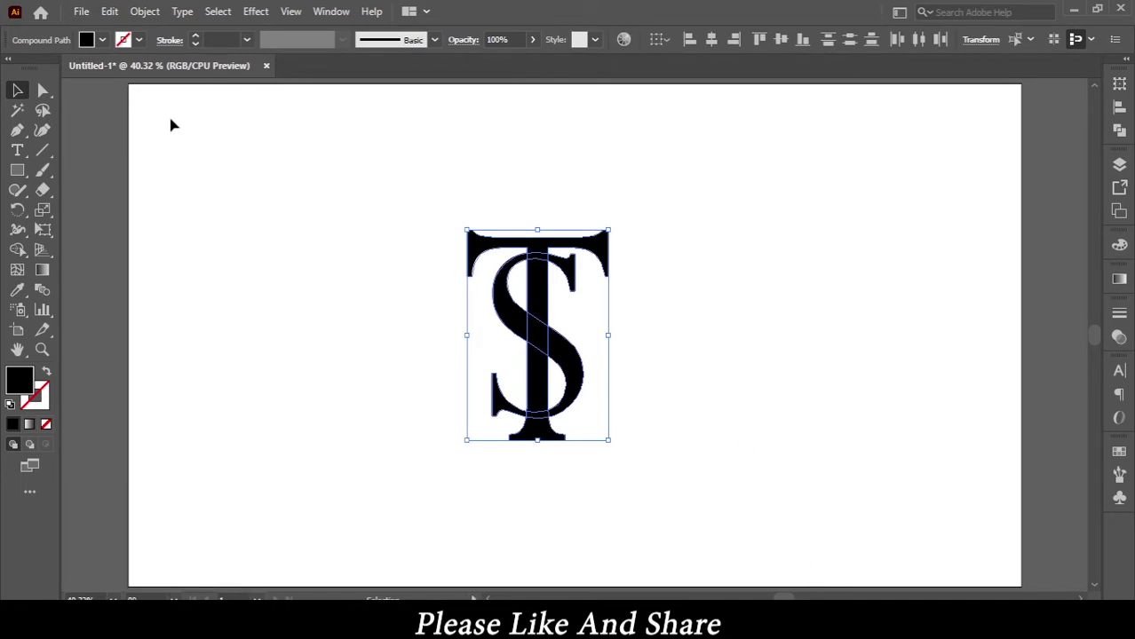
click(144, 12)
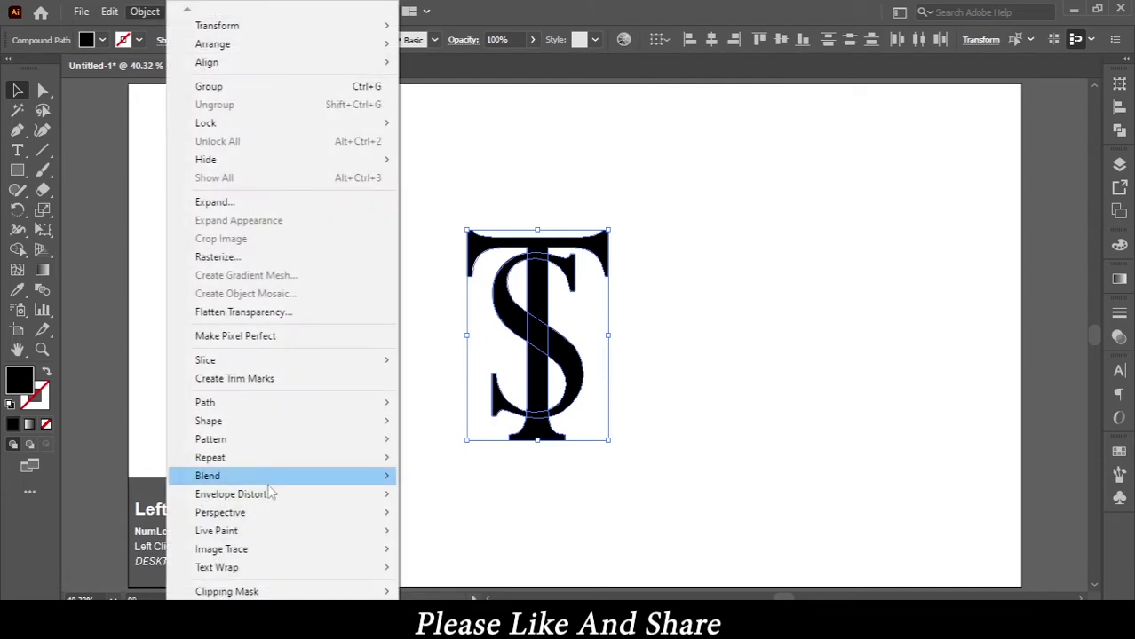
mouse_move(263, 405)
click(450, 463)
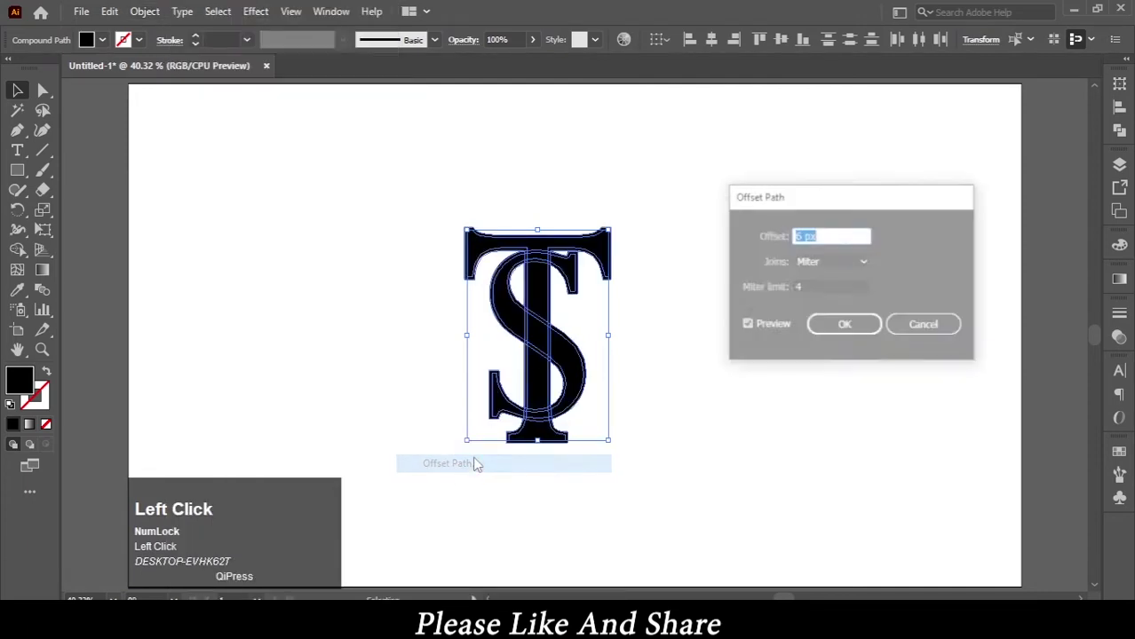
click(868, 325)
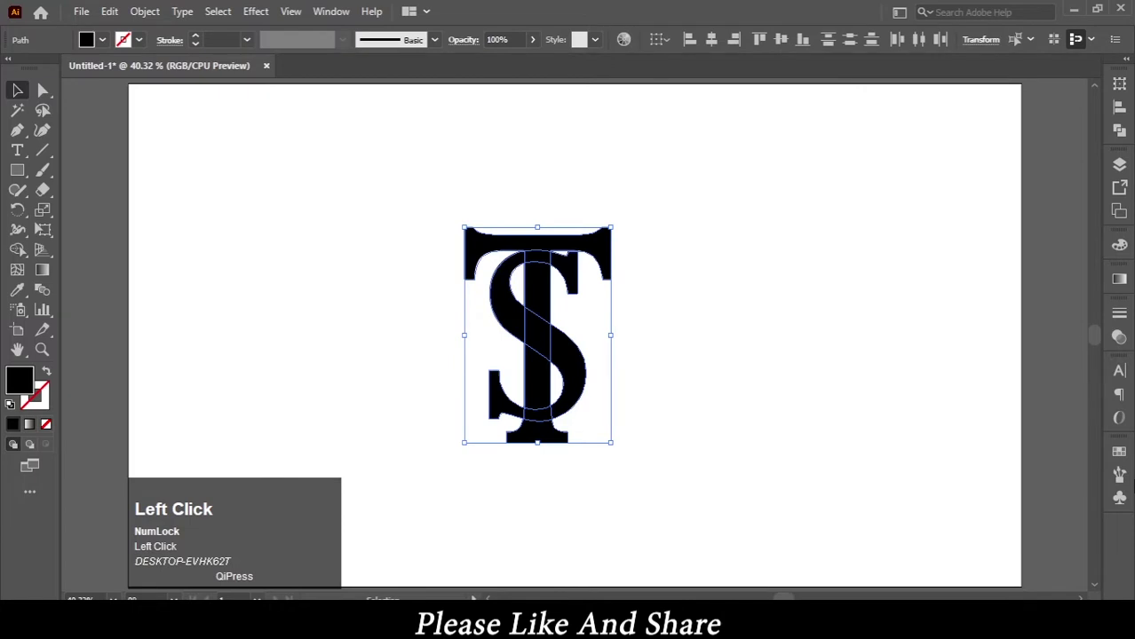
- Fill the offset shapes behind the letters with bright yellow
click(1119, 450)
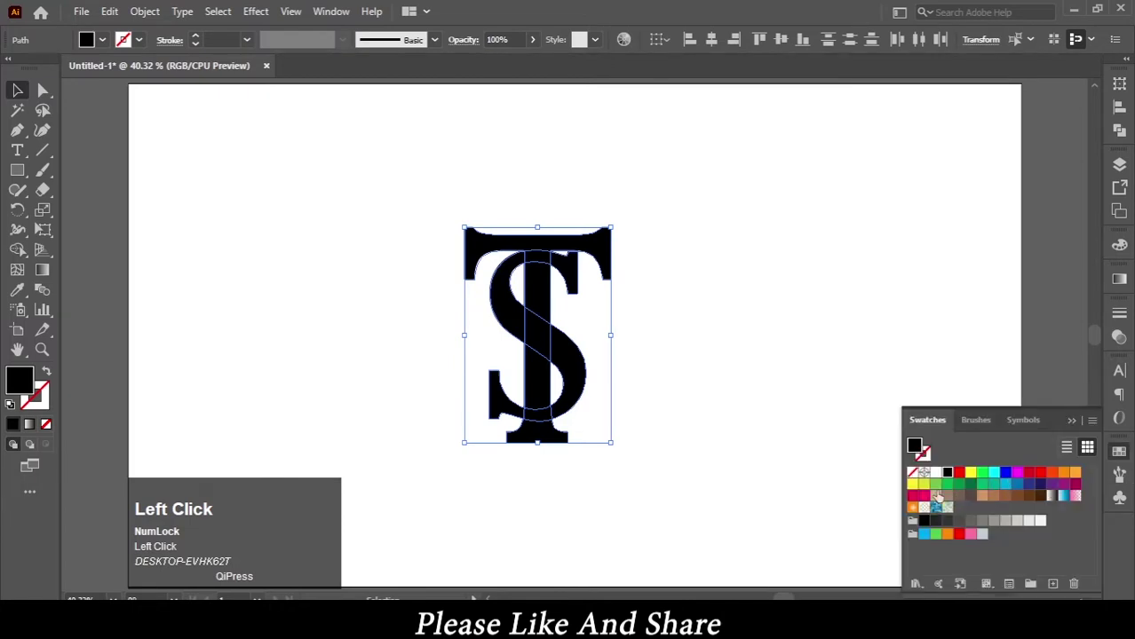
click(946, 532)
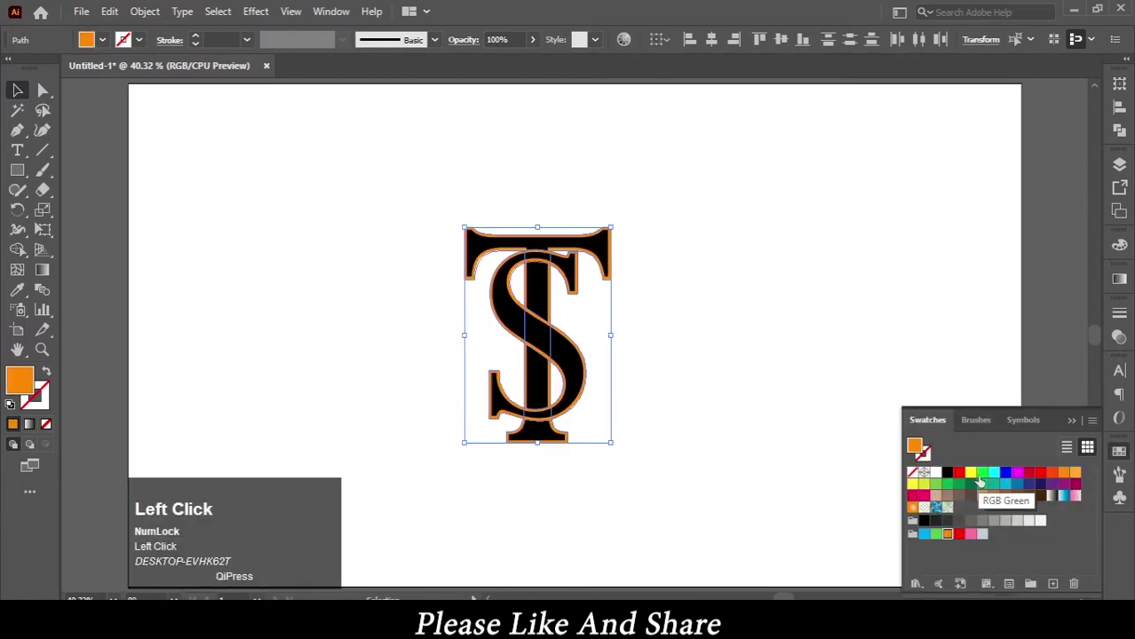
click(971, 473)
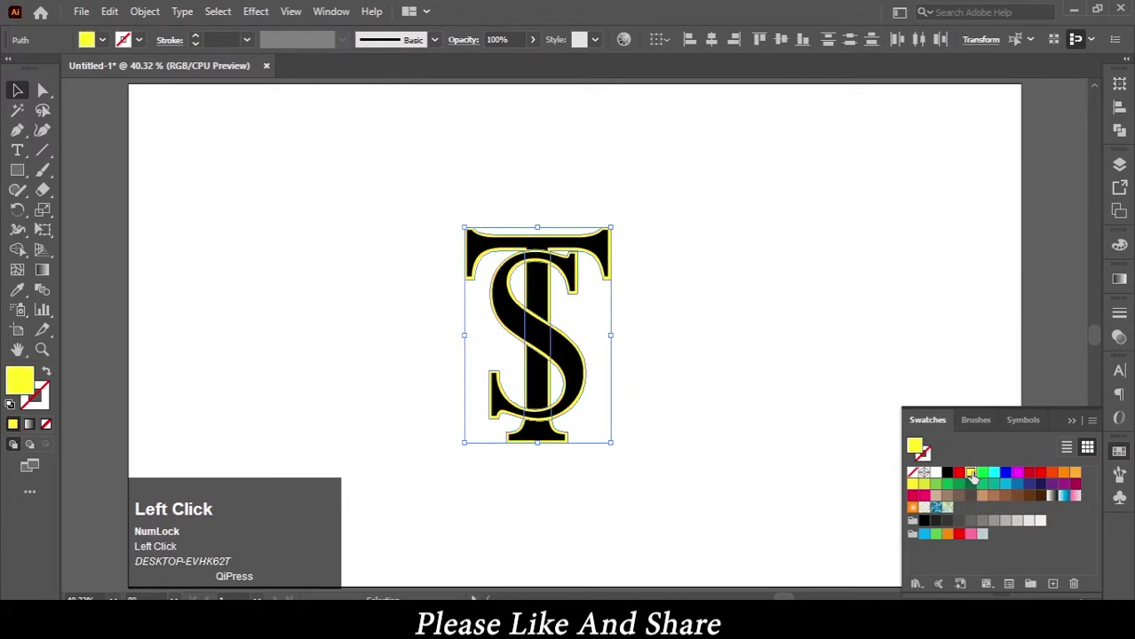
click(1072, 421)
- Using Shape Builder on all letter and offset shapes, subtract both strips beside the T stem where they cross the S's upper curve
key(ctrl+1)
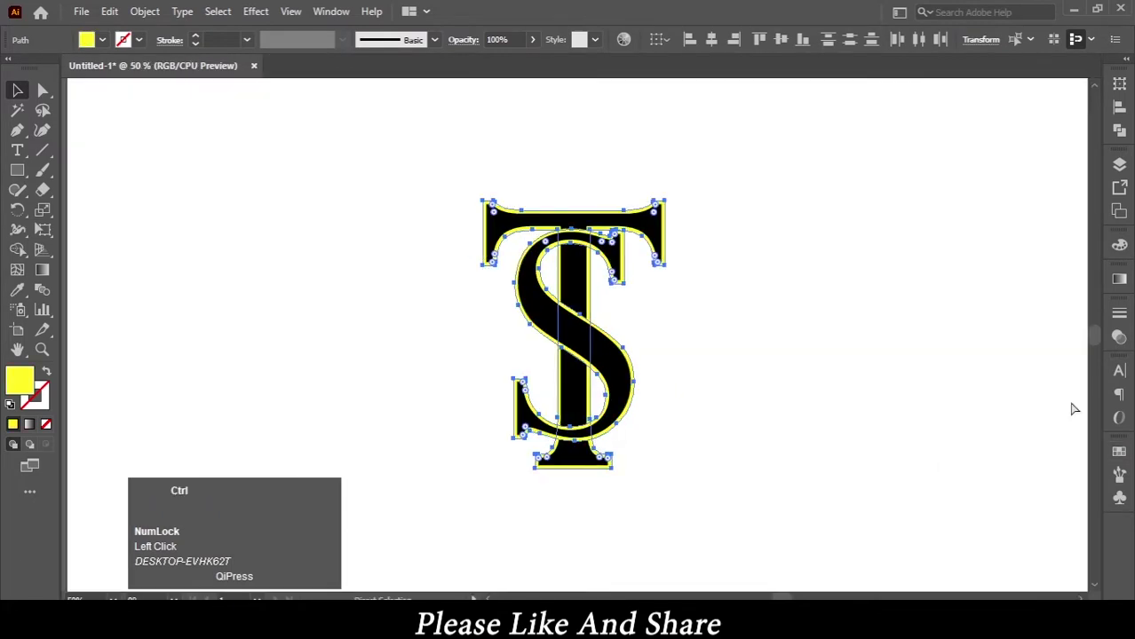
key(space)
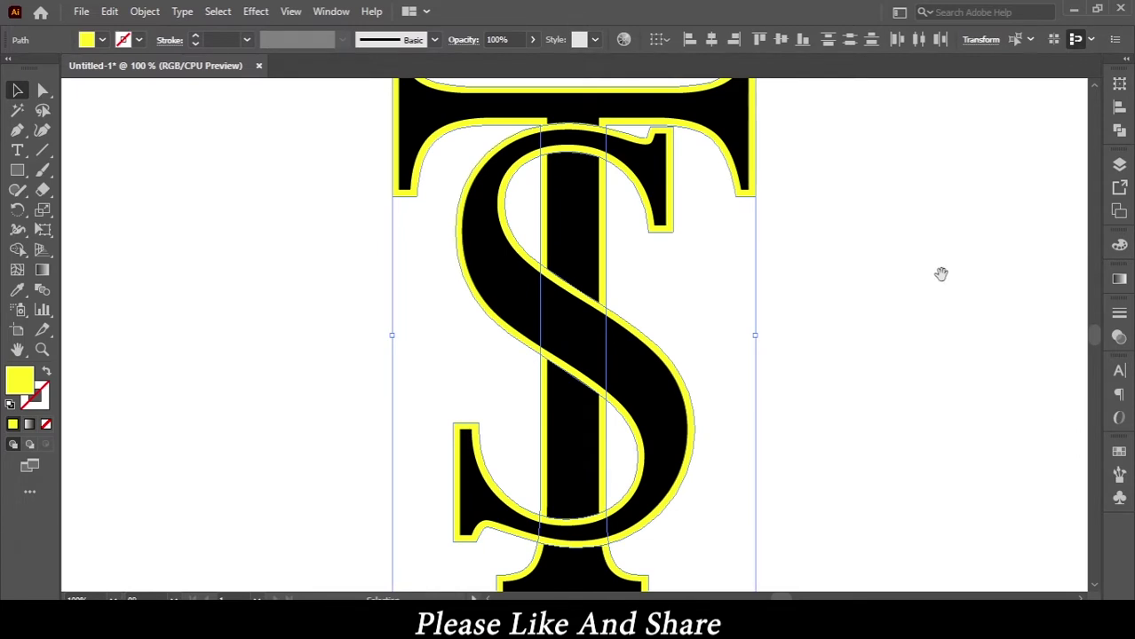
drag(939, 271, 909, 315)
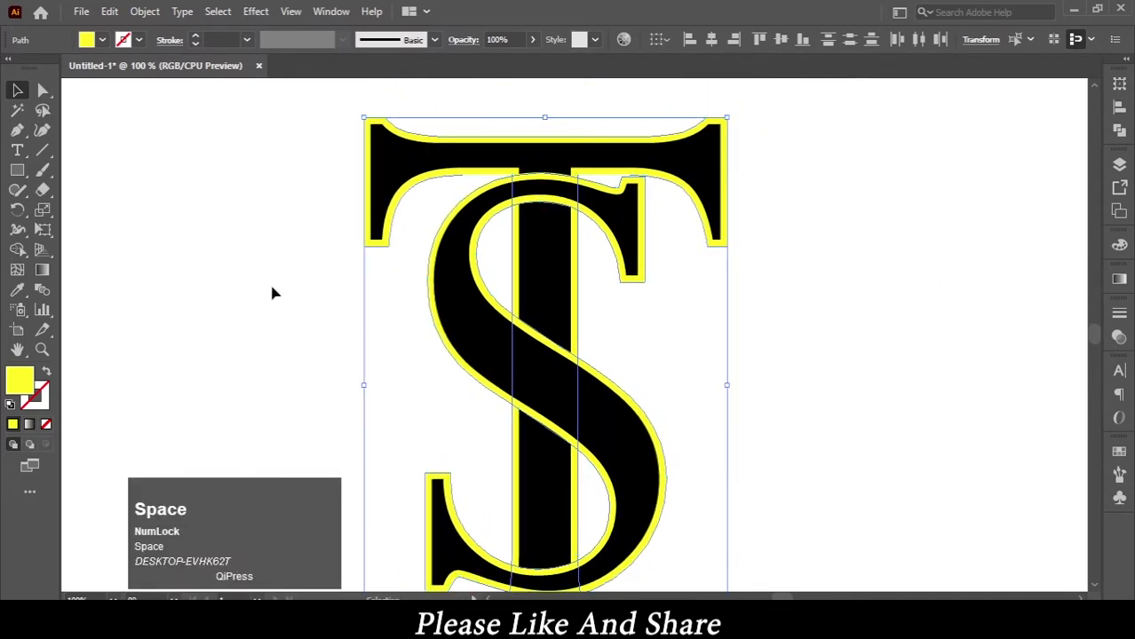
click(17, 250)
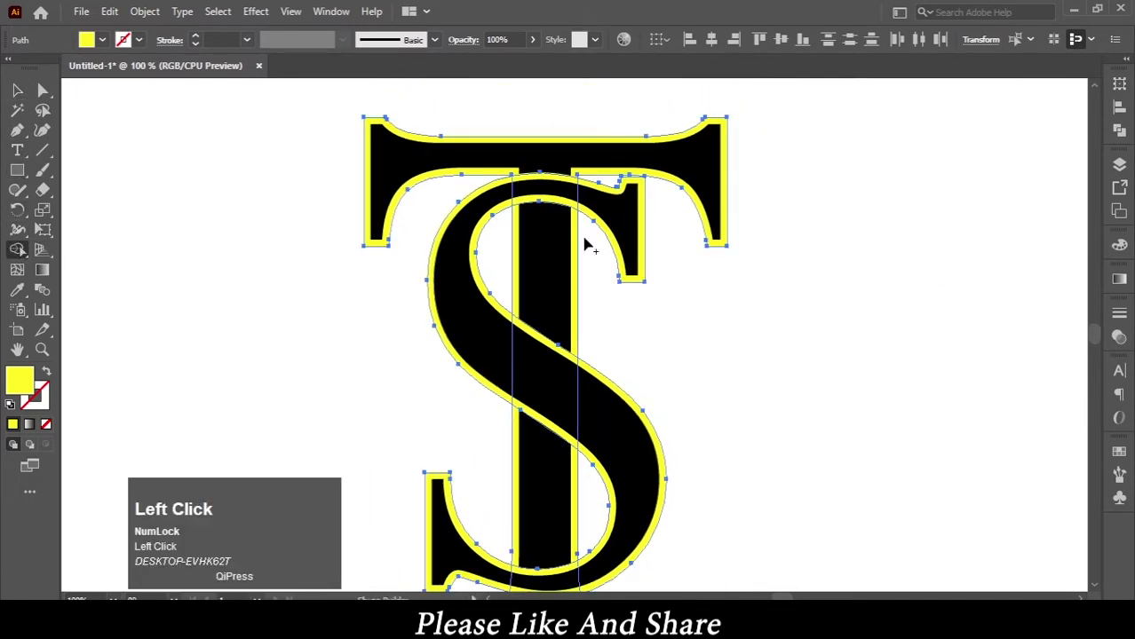
click(17, 90)
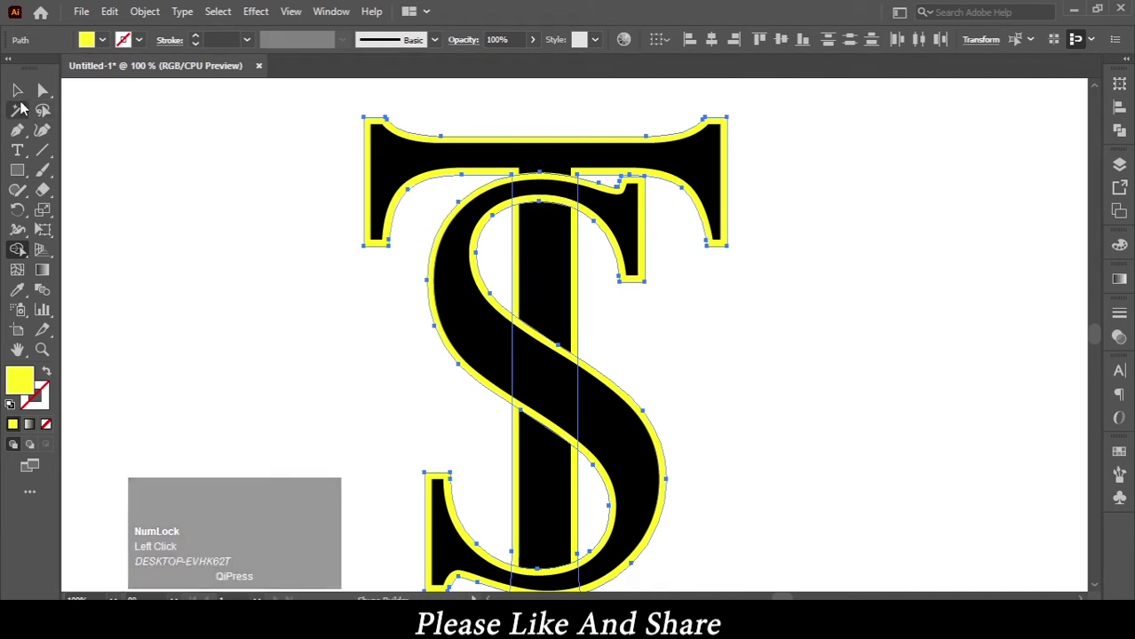
drag(277, 124, 717, 398)
click(15, 252)
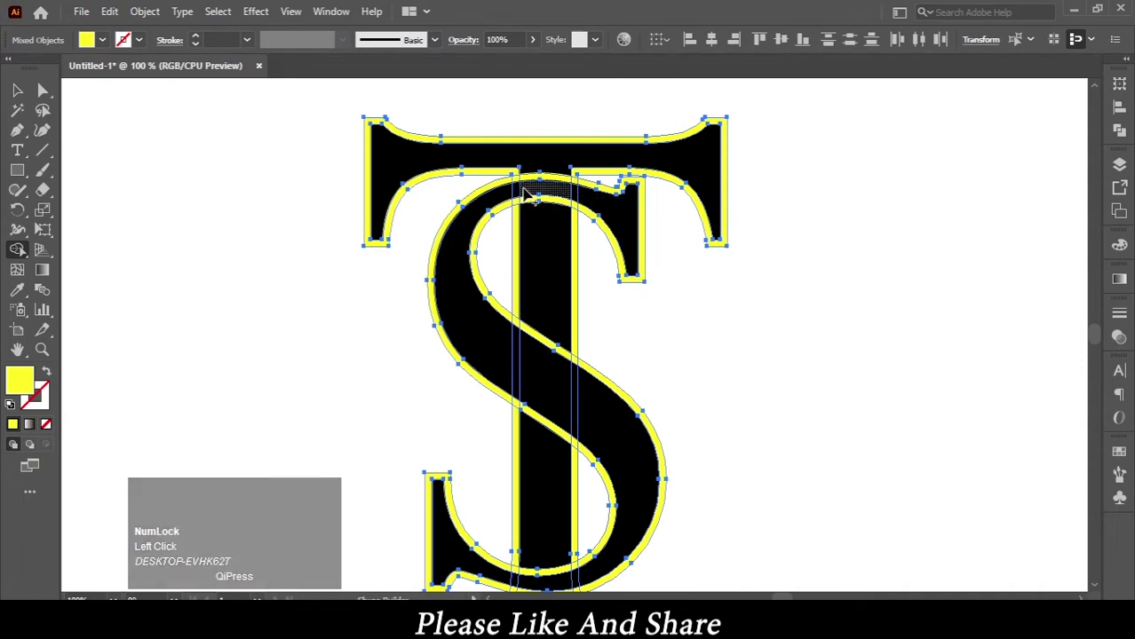
key(ctrl)
scroll(525, 191, up, 1)
drag(558, 195, 506, 378)
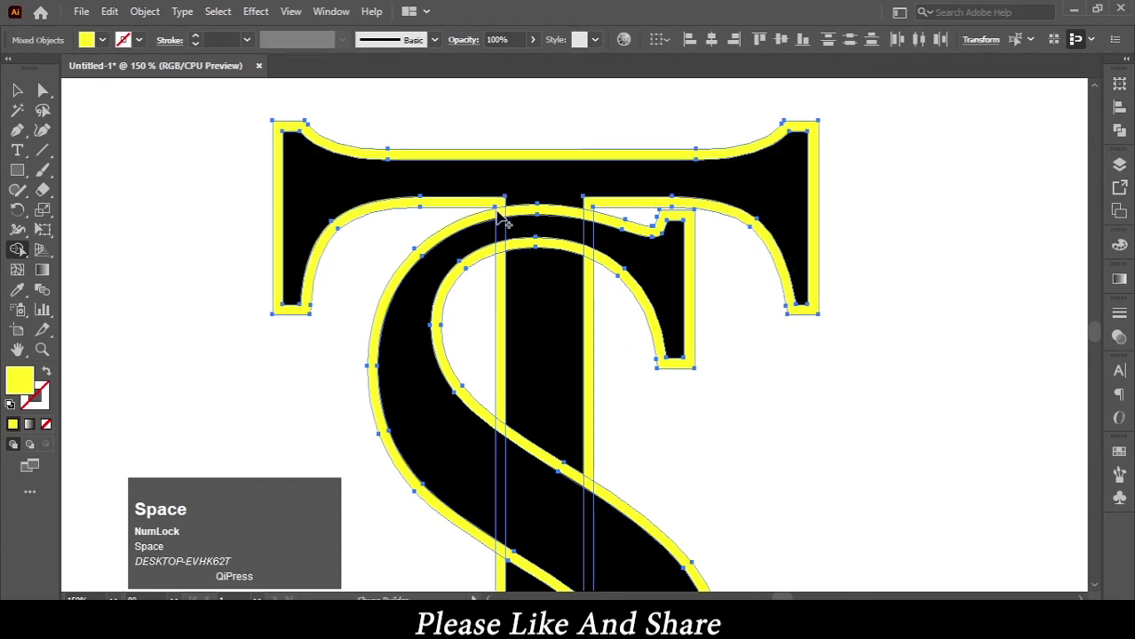
drag(503, 222, 503, 255)
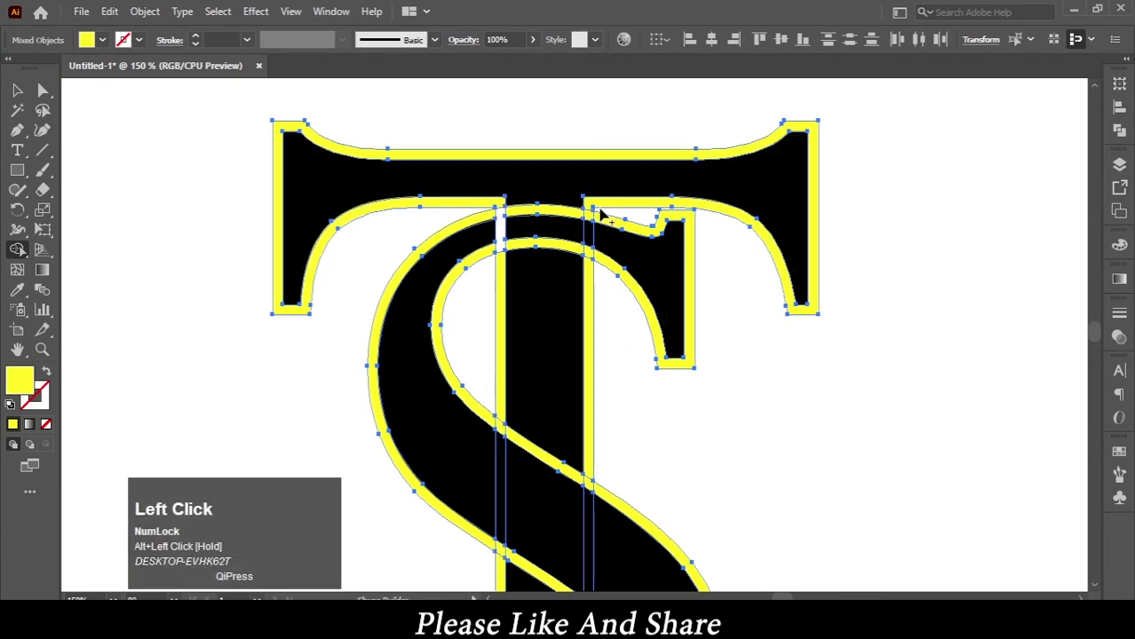
drag(592, 221, 588, 267)
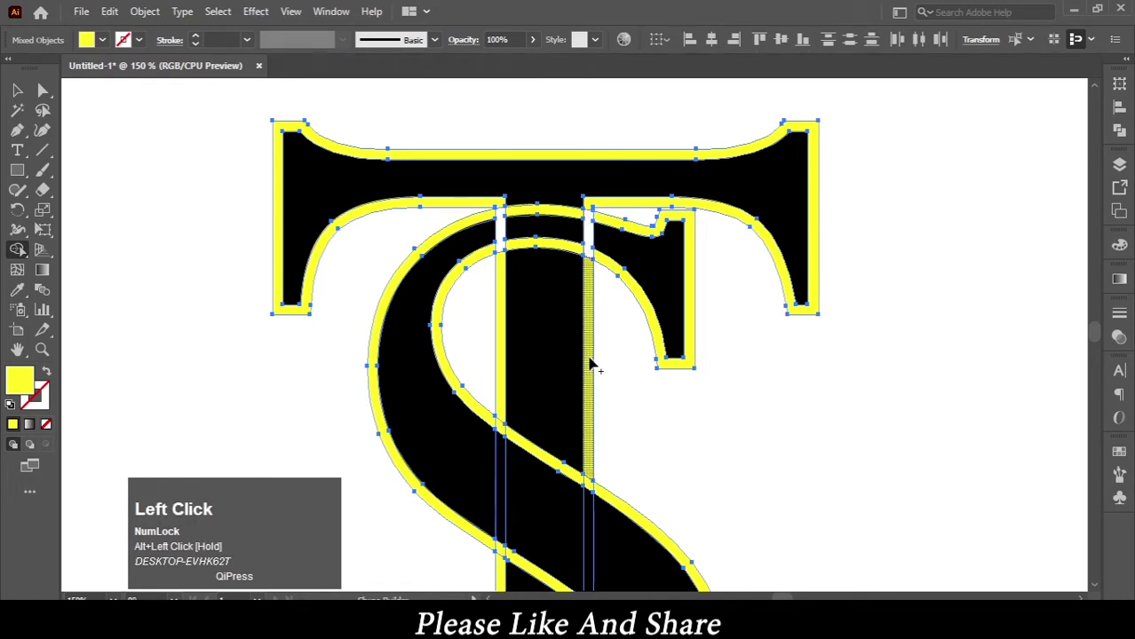
- Subtract the offset strip along the lower edge of the S's diagonal where it crosses the T stem
drag(589, 364, 590, 433)
drag(506, 435, 504, 282)
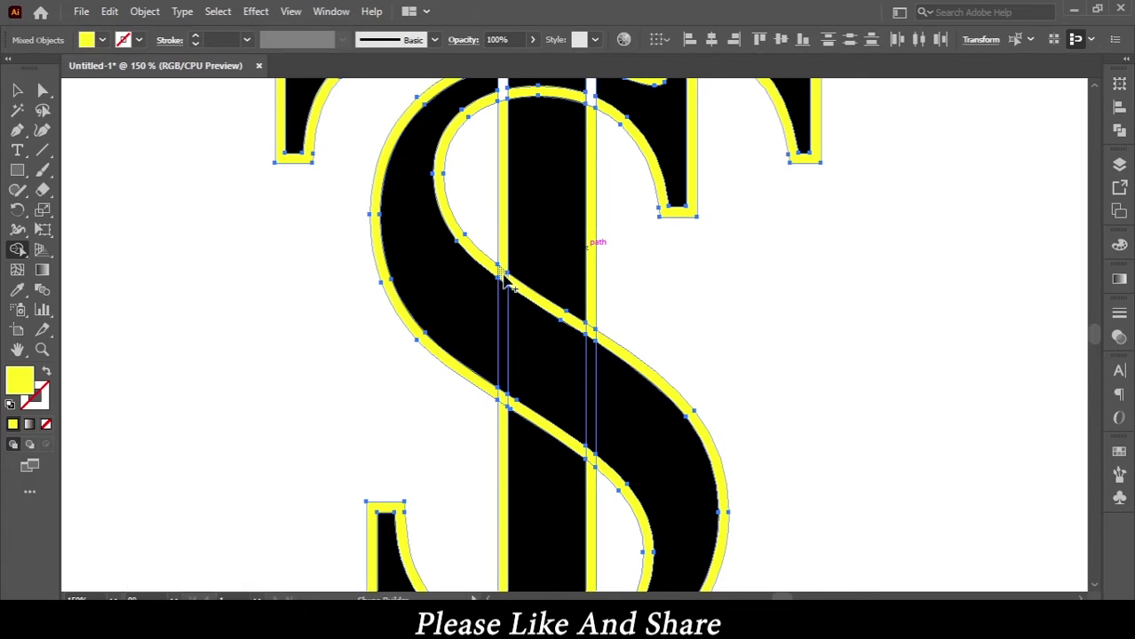
drag(503, 283, 555, 316)
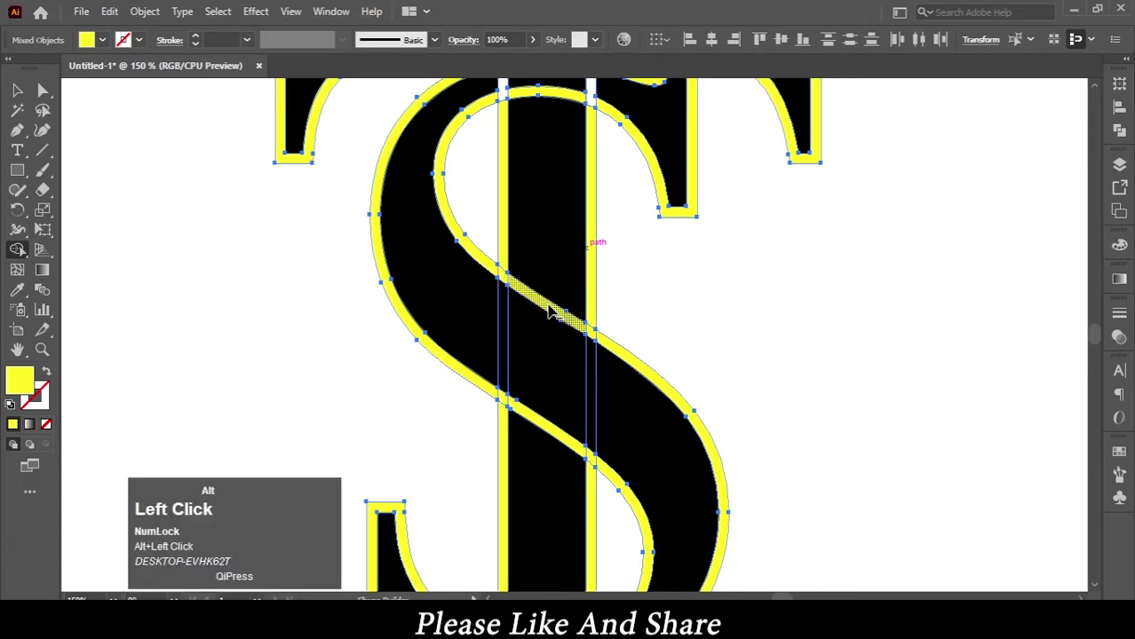
mouse_move(531, 415)
mouse_down()
mouse_move(567, 489)
mouse_move(537, 420)
mouse_move(671, 481)
mouse_move(577, 453)
mouse_up()
- Subtract the strips on both sides of the T stem where they cross the S's bottom curve
drag(613, 550, 612, 293)
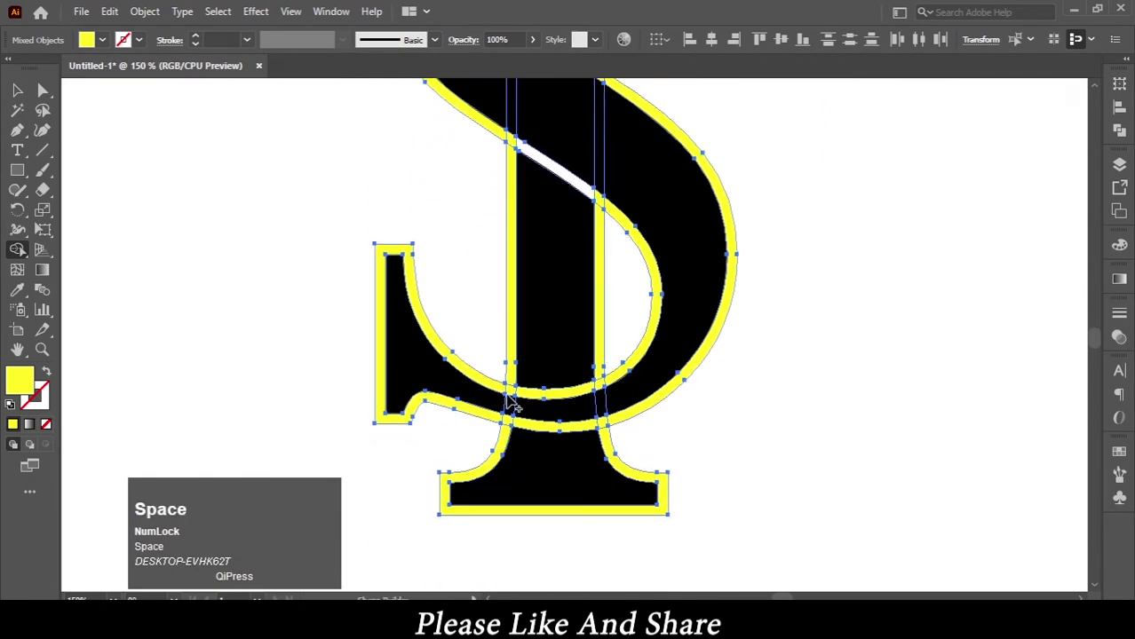
drag(514, 399, 513, 421)
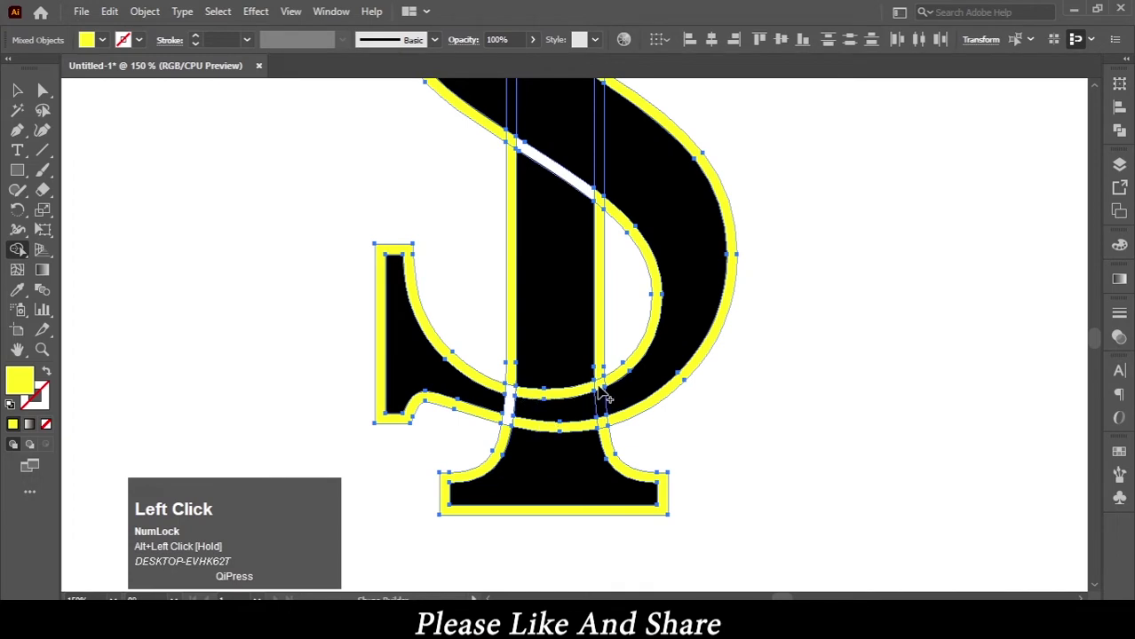
drag(599, 381, 603, 431)
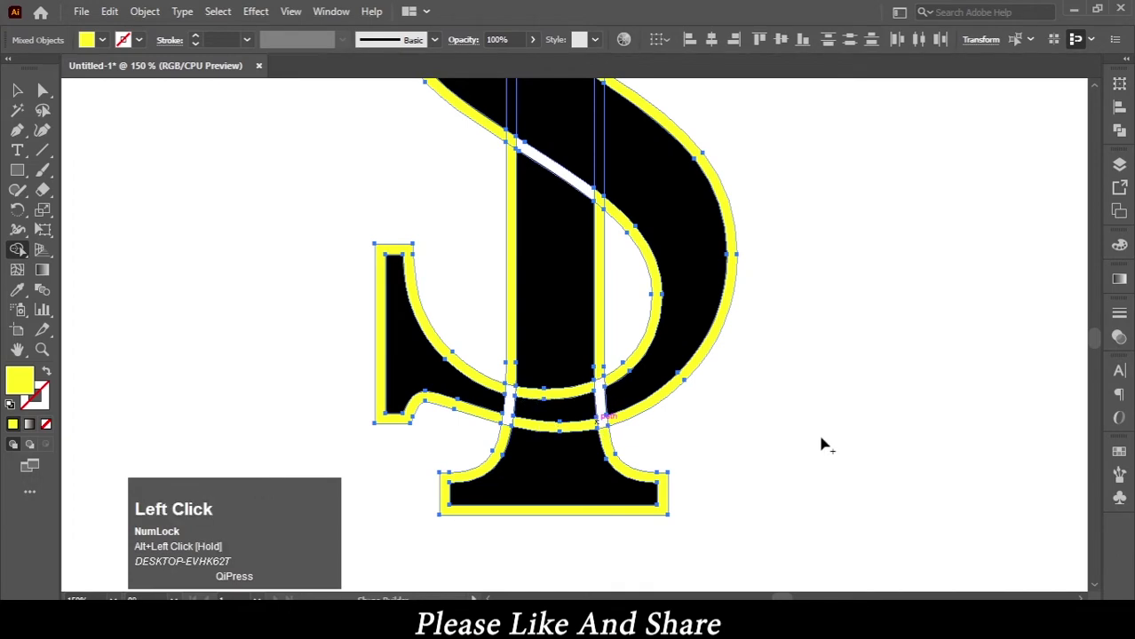
- Subtract the yellow offset pieces around the lower S bowl, its lower serif, the T base and both sides of the lower stem
alt+click(707, 357)
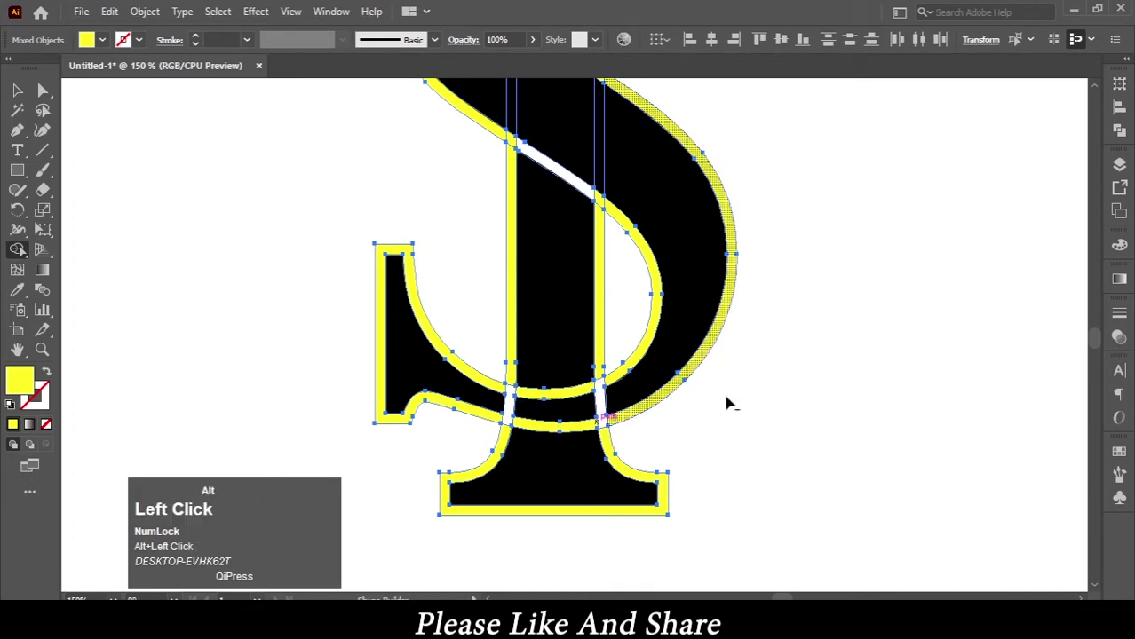
alt+click(636, 371)
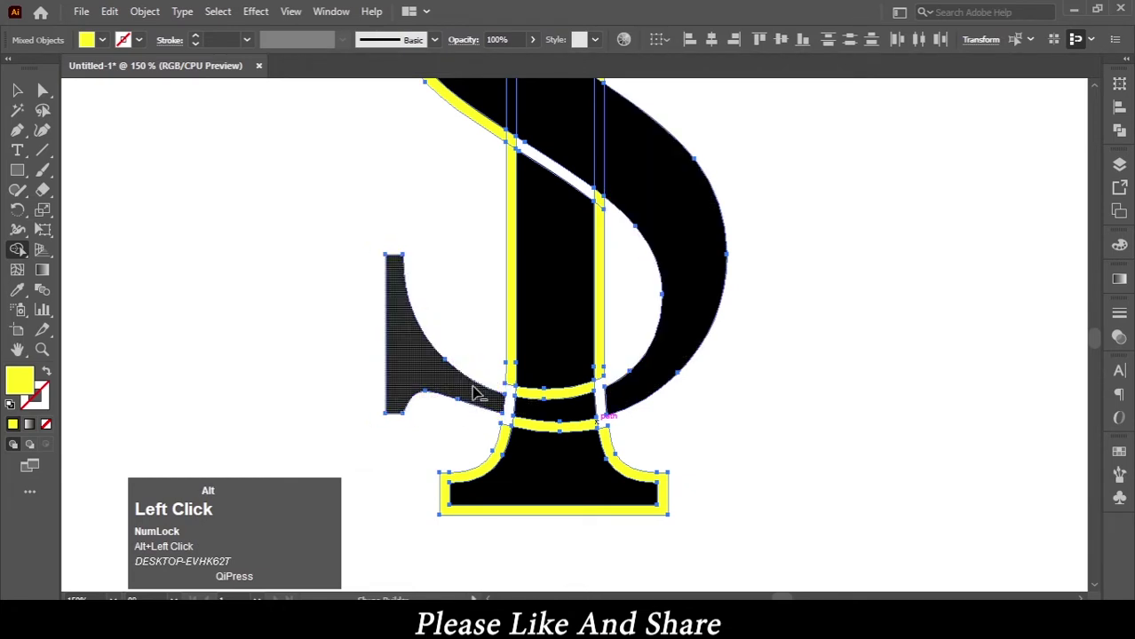
alt+click(477, 399)
alt+click(501, 462)
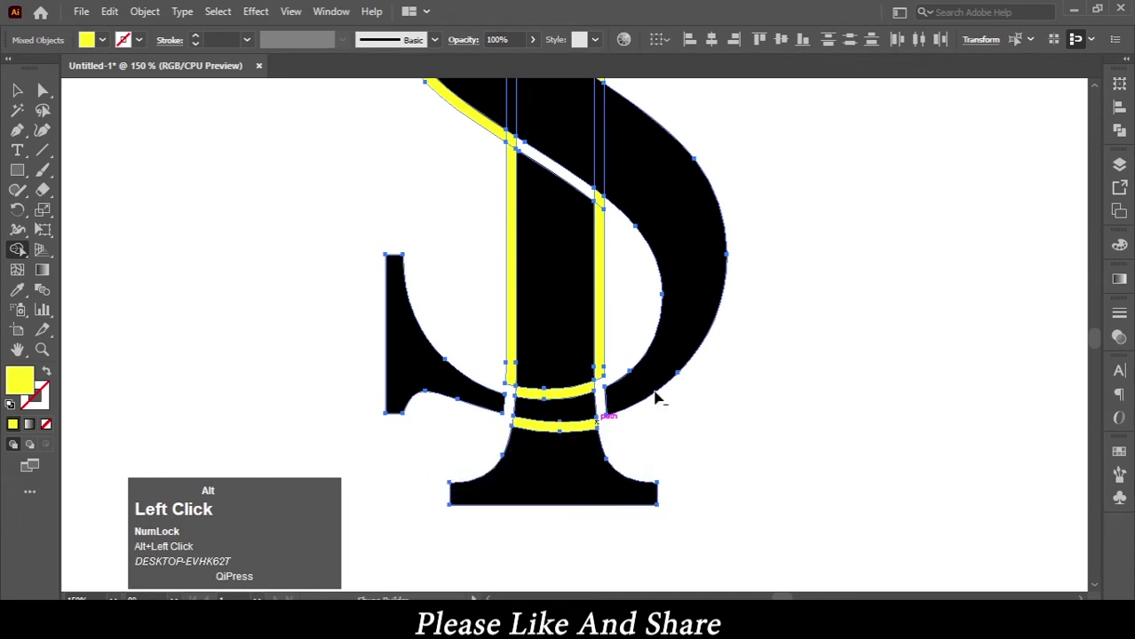
alt+click(513, 248)
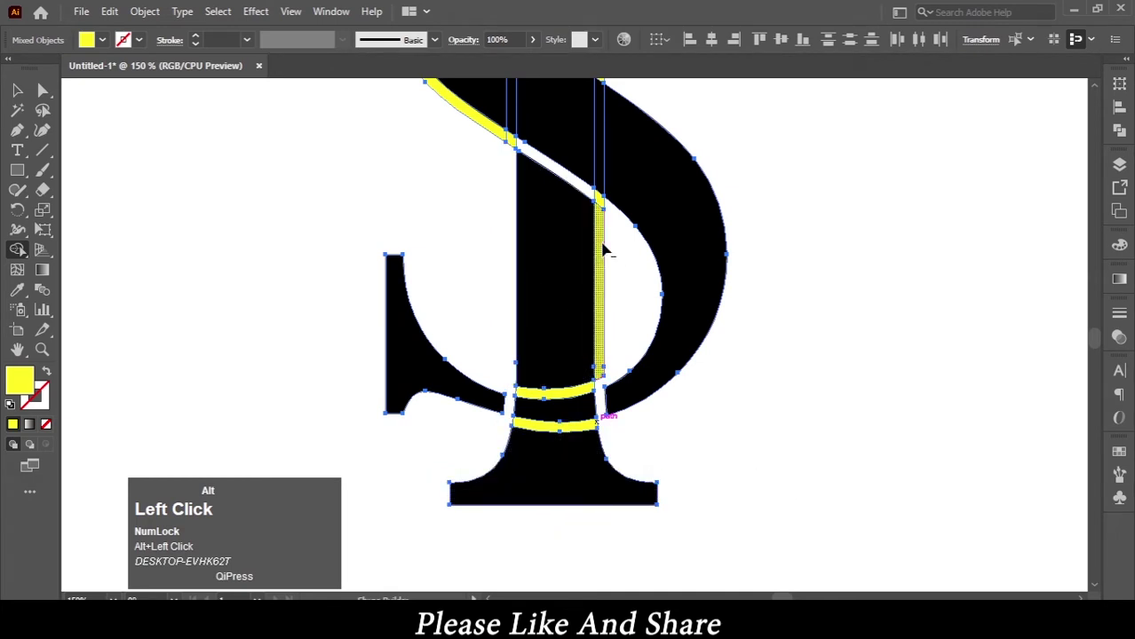
alt+click(600, 284)
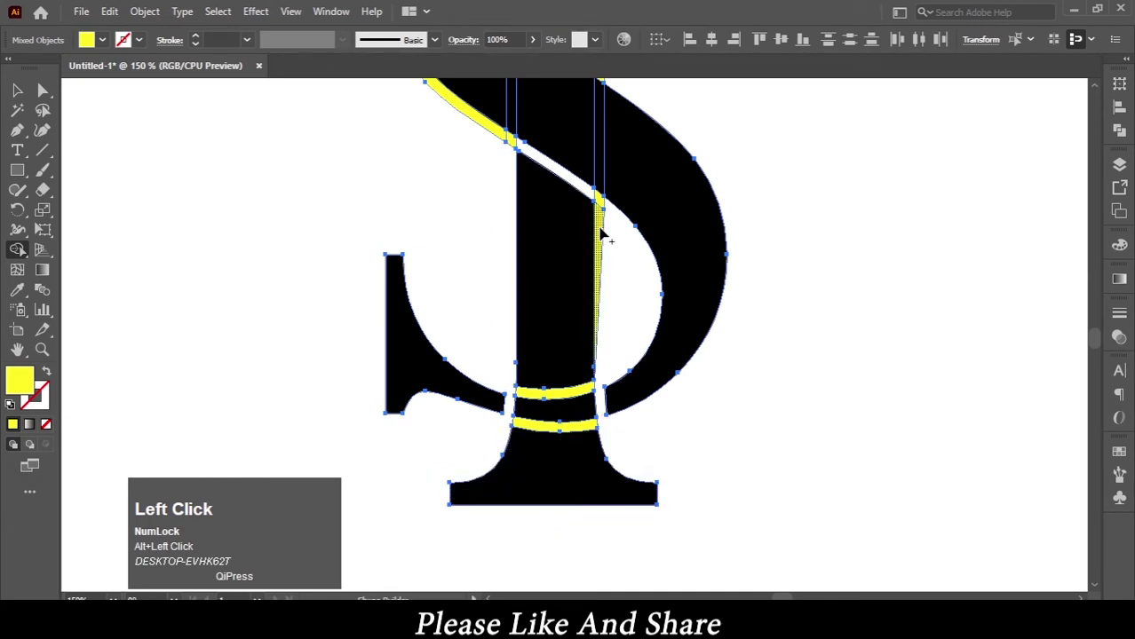
alt+click(601, 233)
alt+click(600, 202)
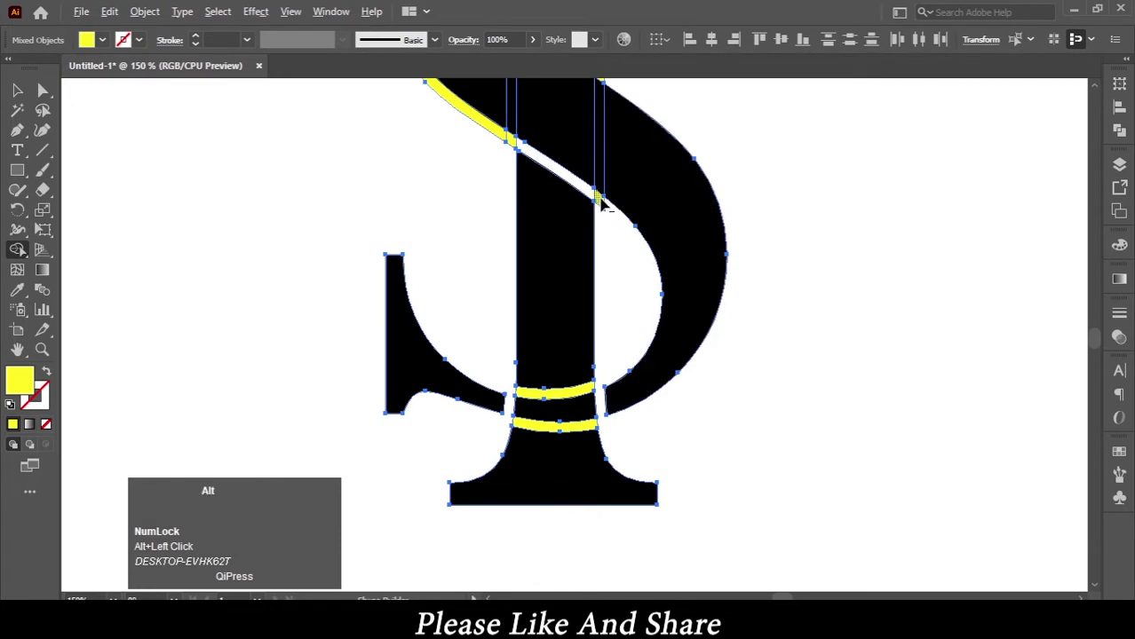
- Subtract the yellow offset pieces along the upper S curve, both sides of the upper stem and the diagonal's upper edge
key(space)
drag(631, 198, 616, 456)
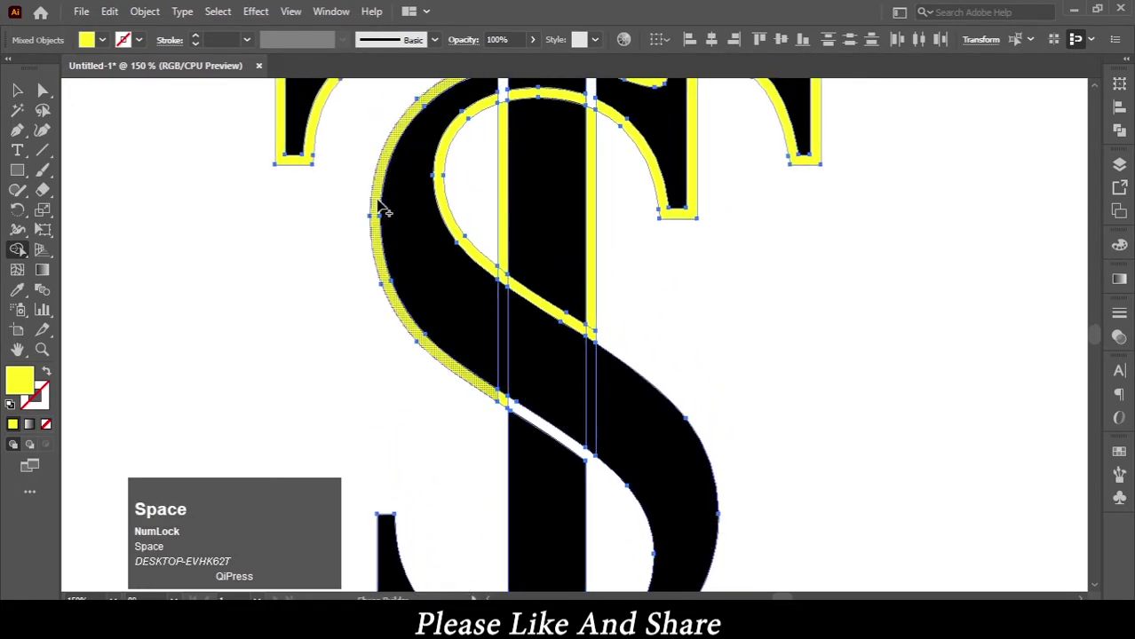
alt+click(377, 204)
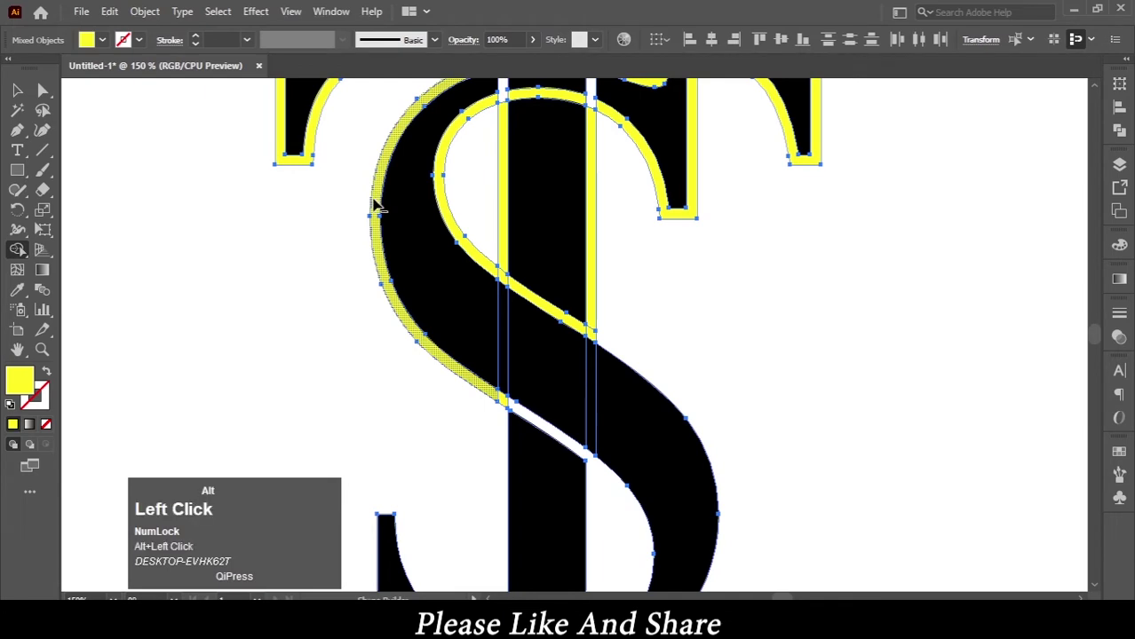
alt+click(444, 189)
alt+click(506, 216)
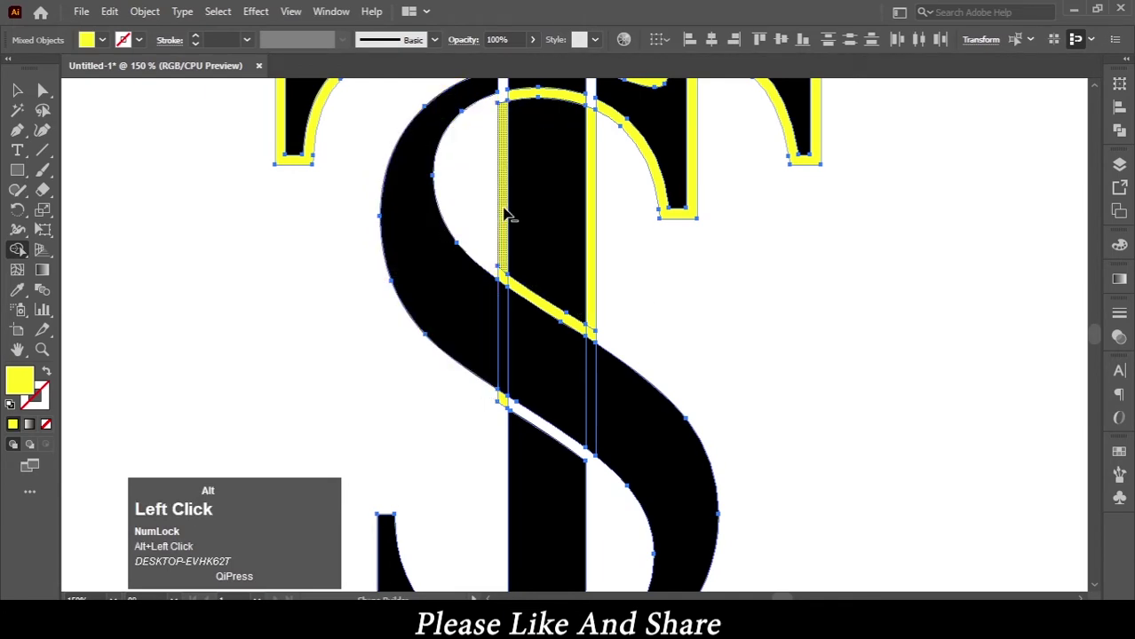
alt+click(595, 231)
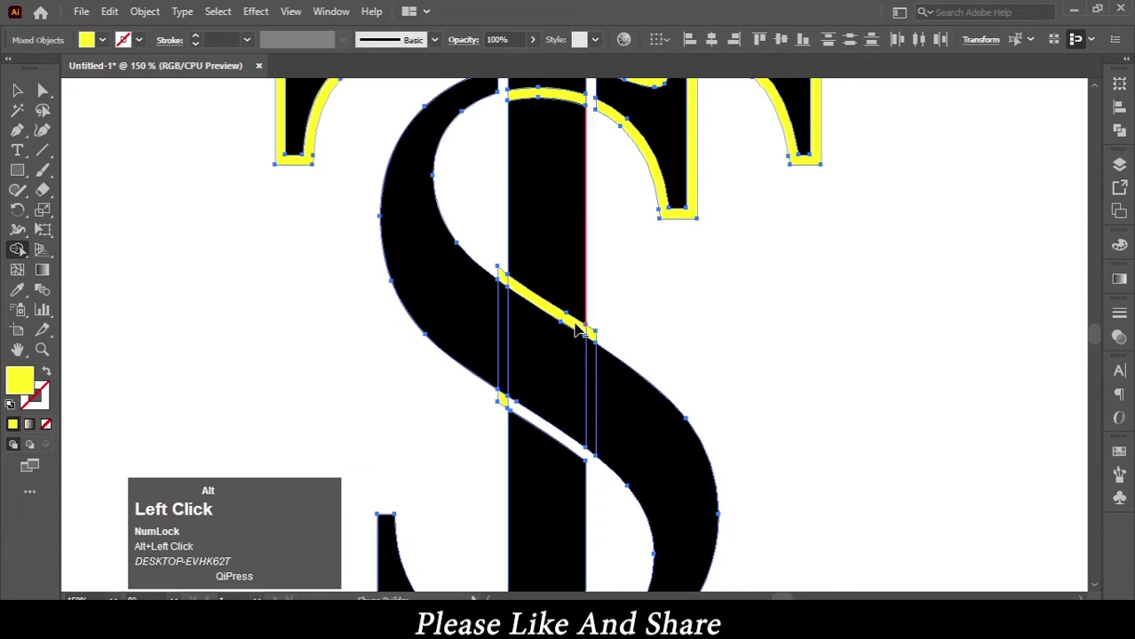
alt+click(542, 306)
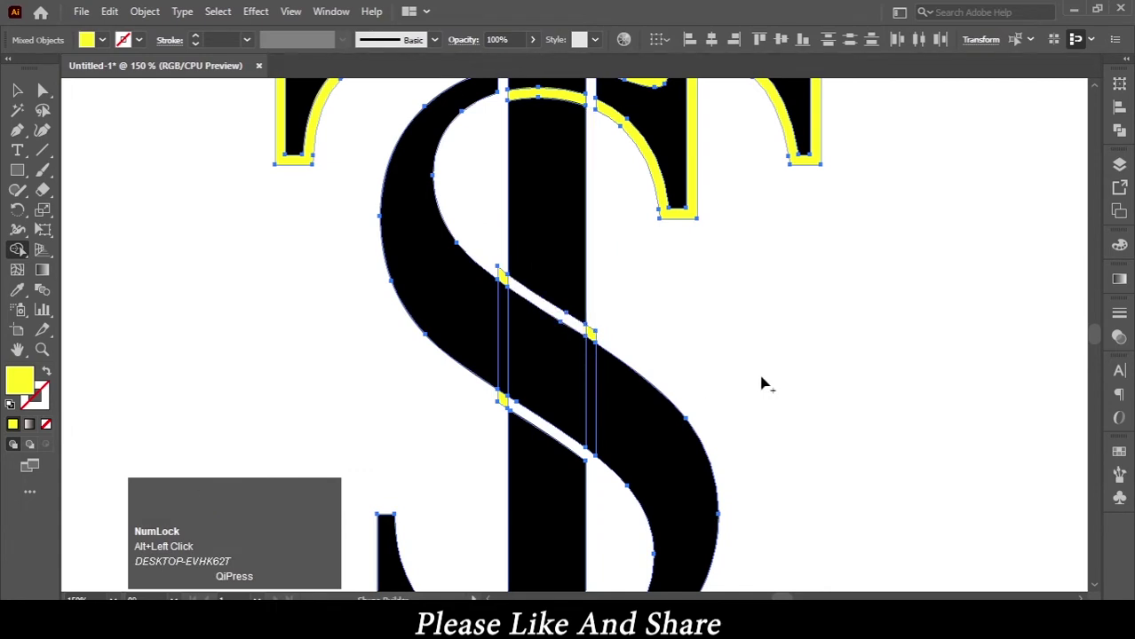
- Subtract the leftover yellow pieces at the diagonal's crossings with the stem, around the upper S serif and around the T crossbar
alt+click(502, 279)
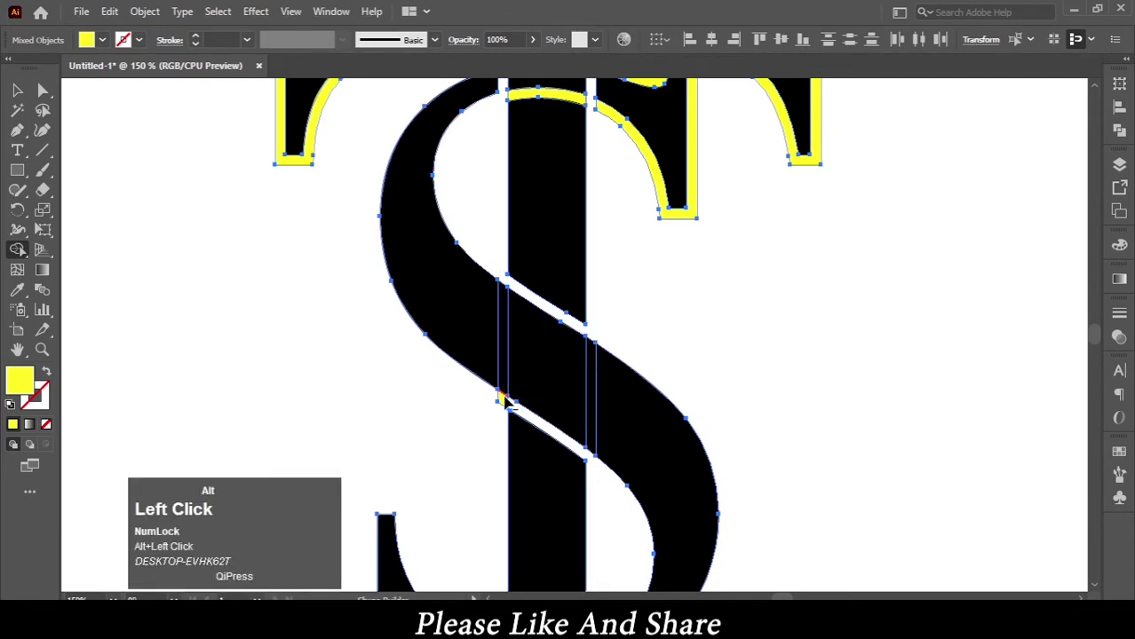
key(space)
drag(626, 322, 603, 413)
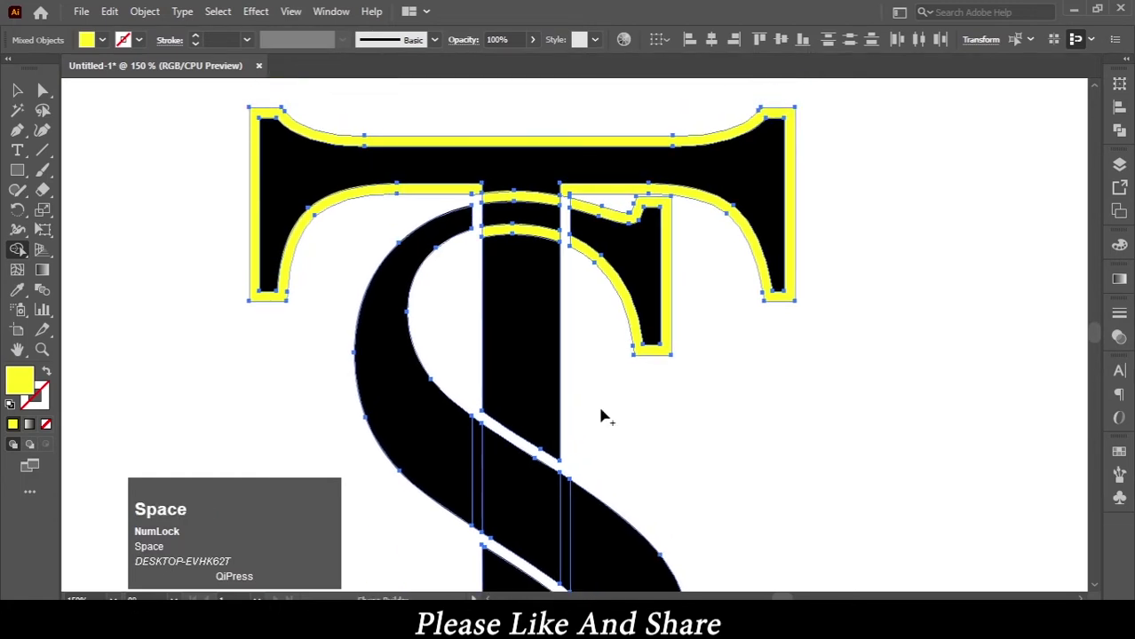
alt+click(667, 299)
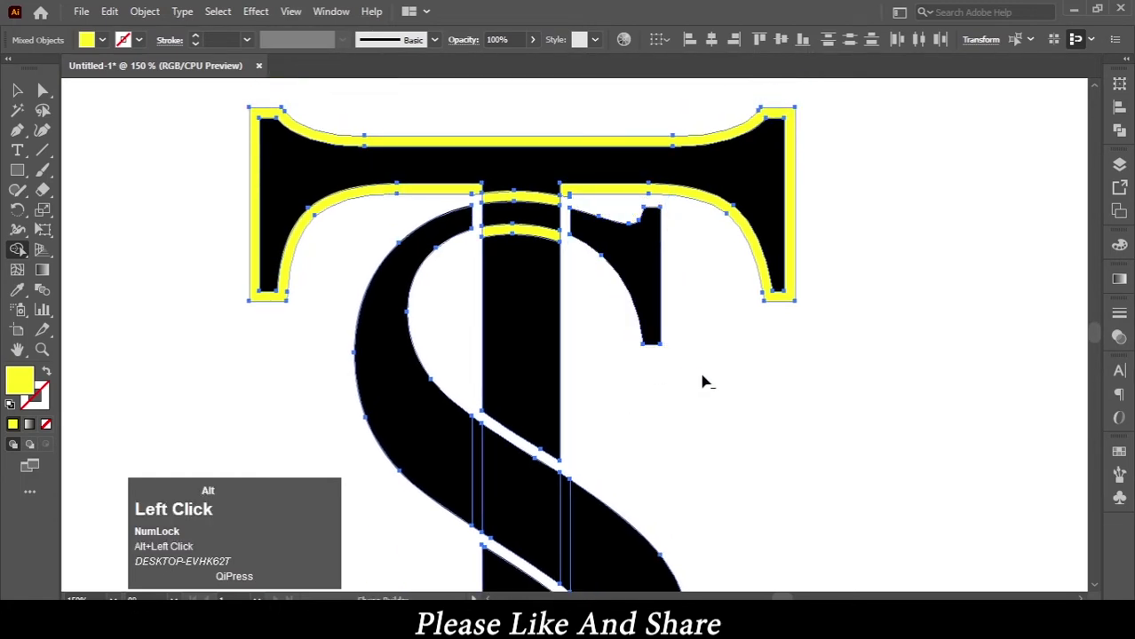
alt+click(794, 295)
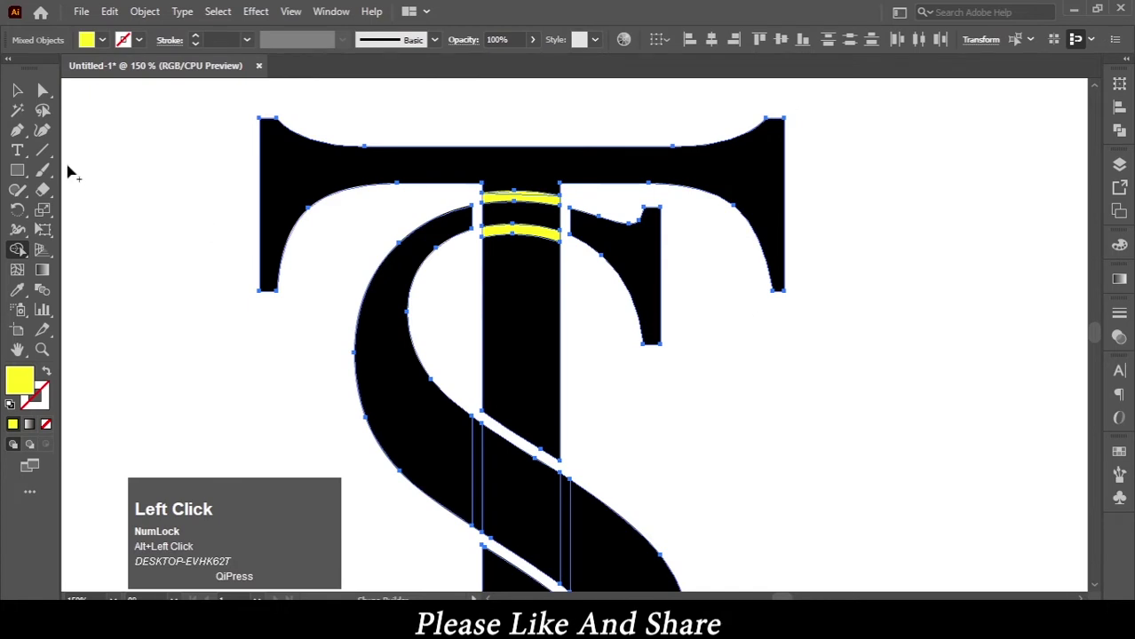
- Delete the yellow shapes behind the T stem where it crosses the S's upper and lower curves
click(16, 90)
click(174, 167)
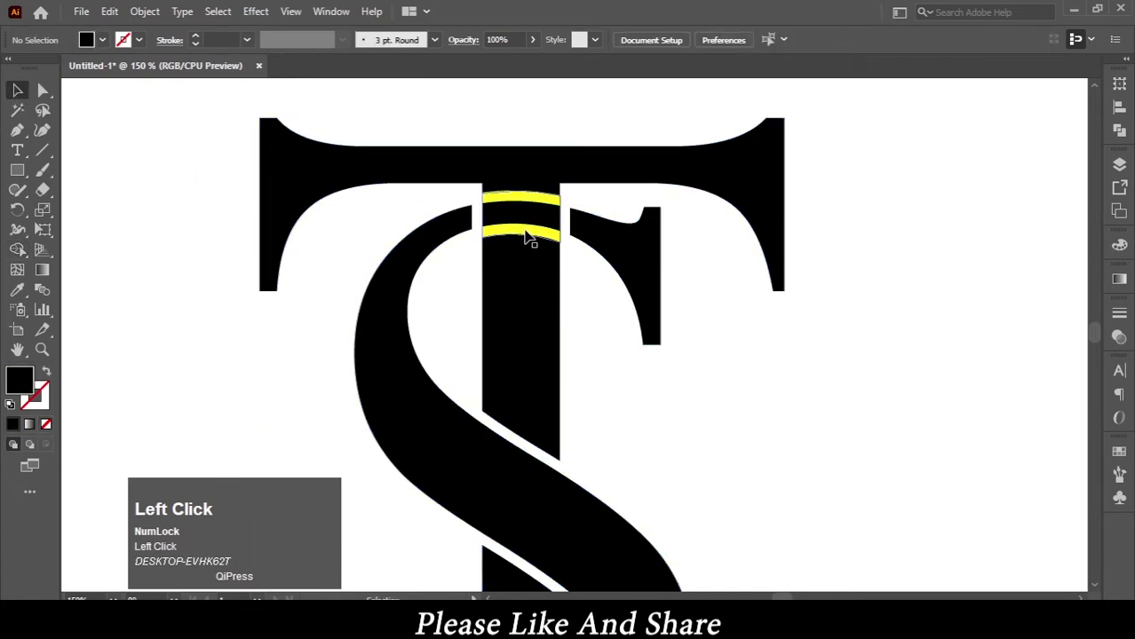
mouse_move(528, 233)
mouse_down()
mouse_move(1066, 418)
mouse_move(962, 359)
mouse_up()
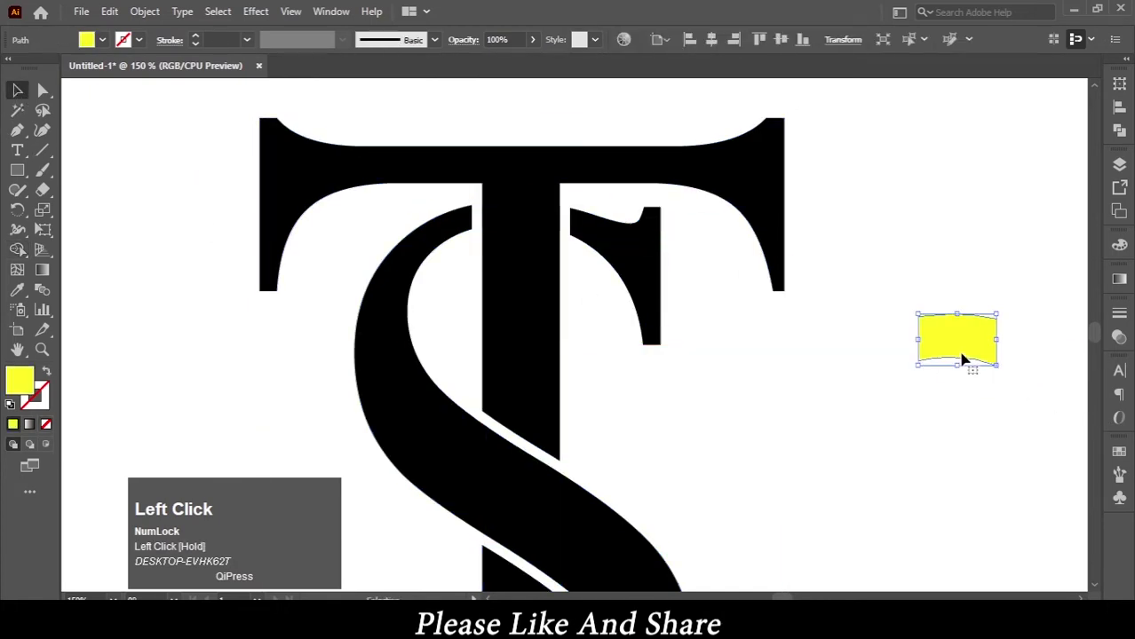
key(Delete)
drag(722, 456, 722, 215)
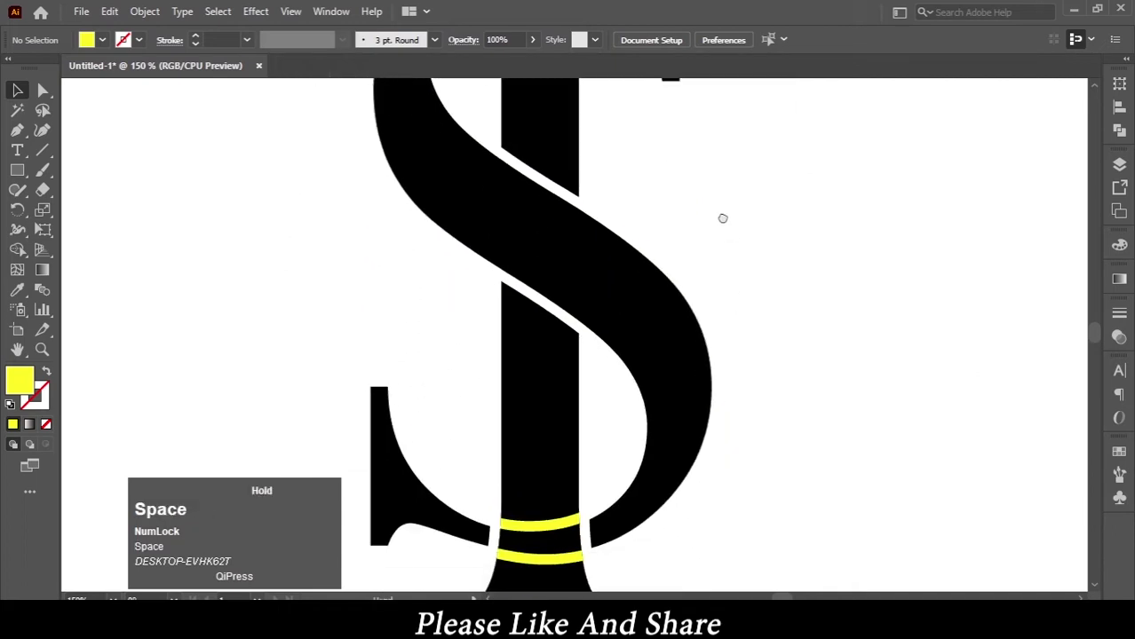
drag(550, 531, 833, 523)
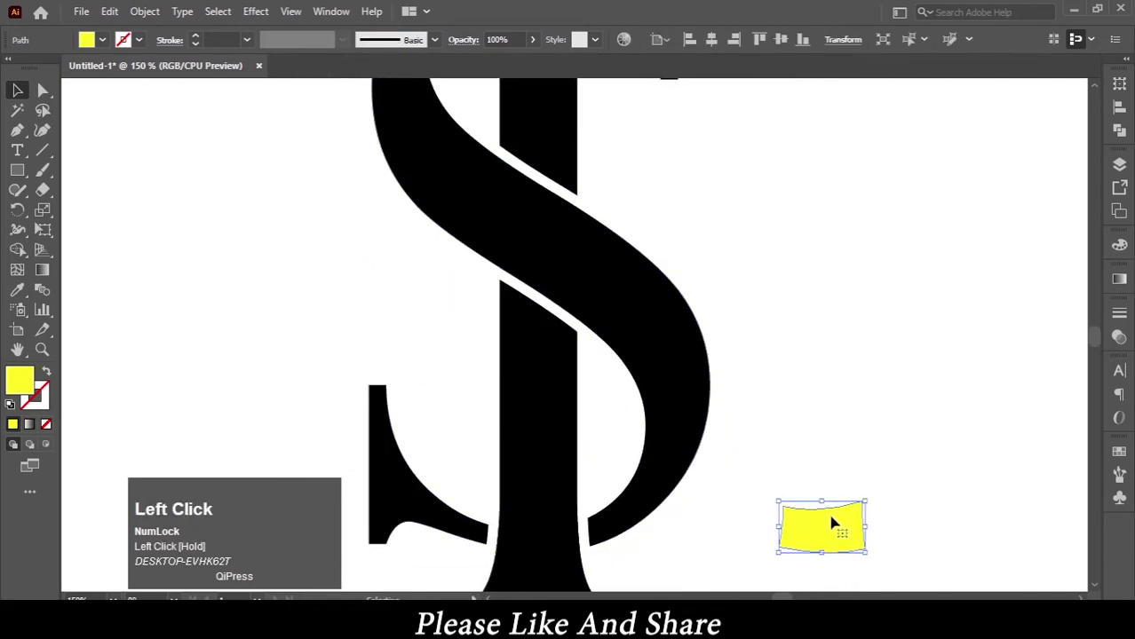
key(Delete)
- Draw a circle slightly larger than the monogram in the empty space beside it with the Ellipse tool
key(ctrl+minus)
key(ctrl+minus)
key(ctrl+minus)
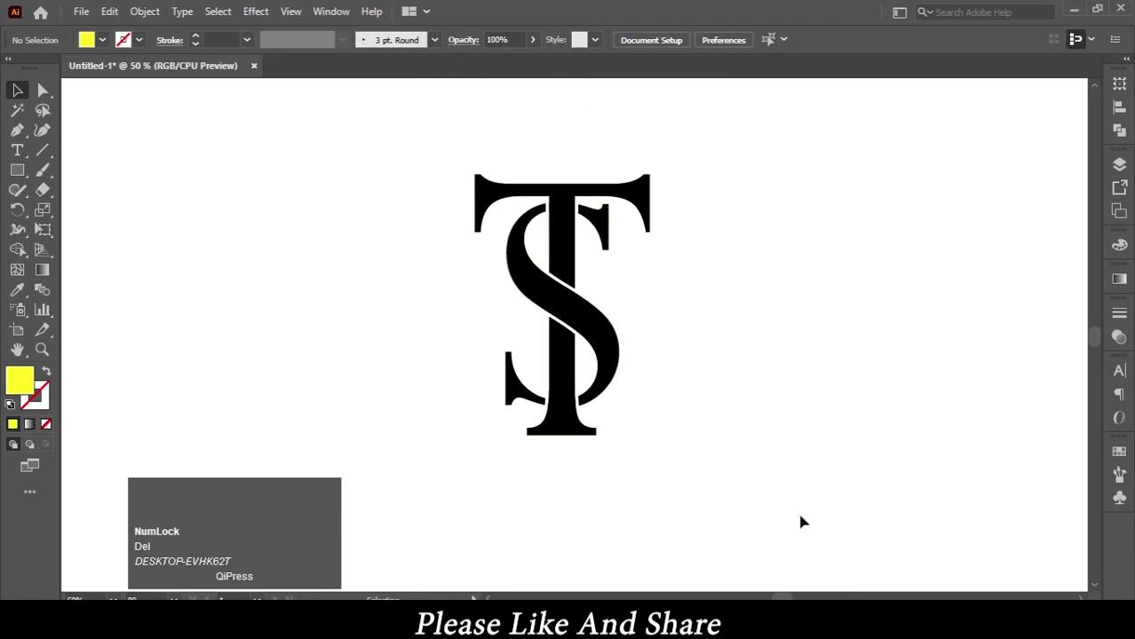
key(ctrl+0)
click(16, 171)
drag(16, 175, 100, 211)
drag(707, 183, 972, 465)
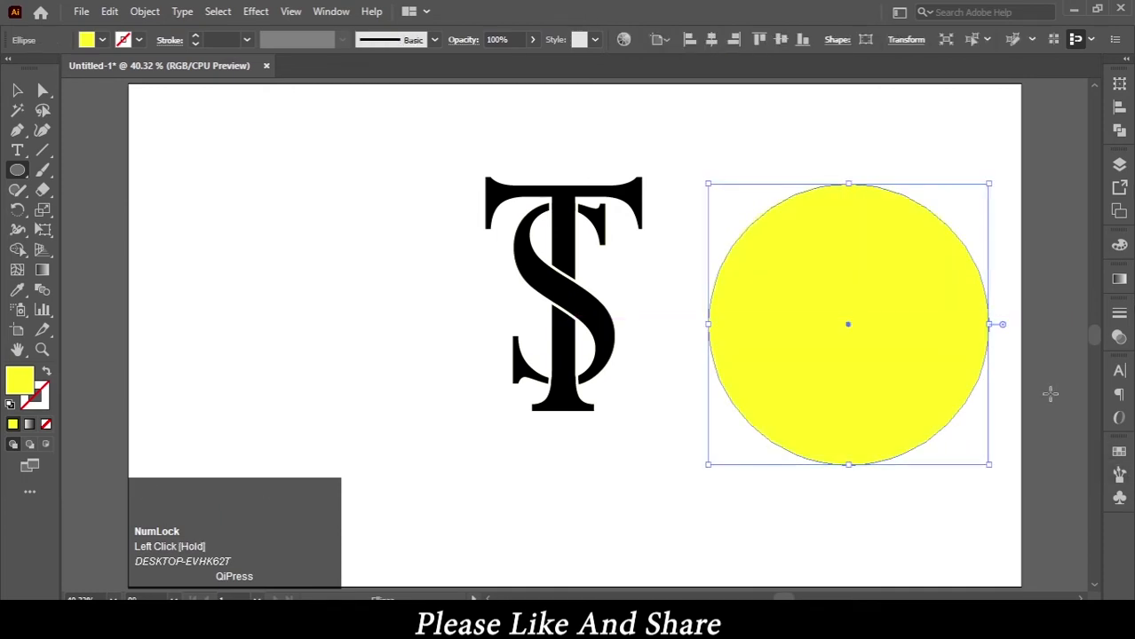
- Remove the circle's fill and give it a black 13 pt stroke
click(102, 40)
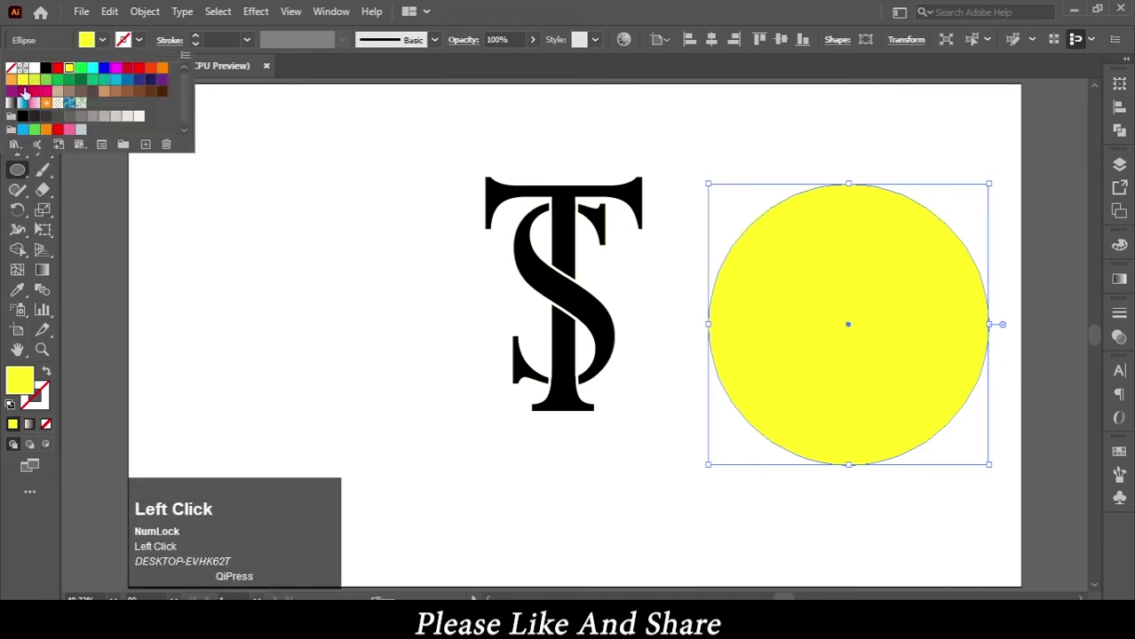
click(11, 68)
click(140, 41)
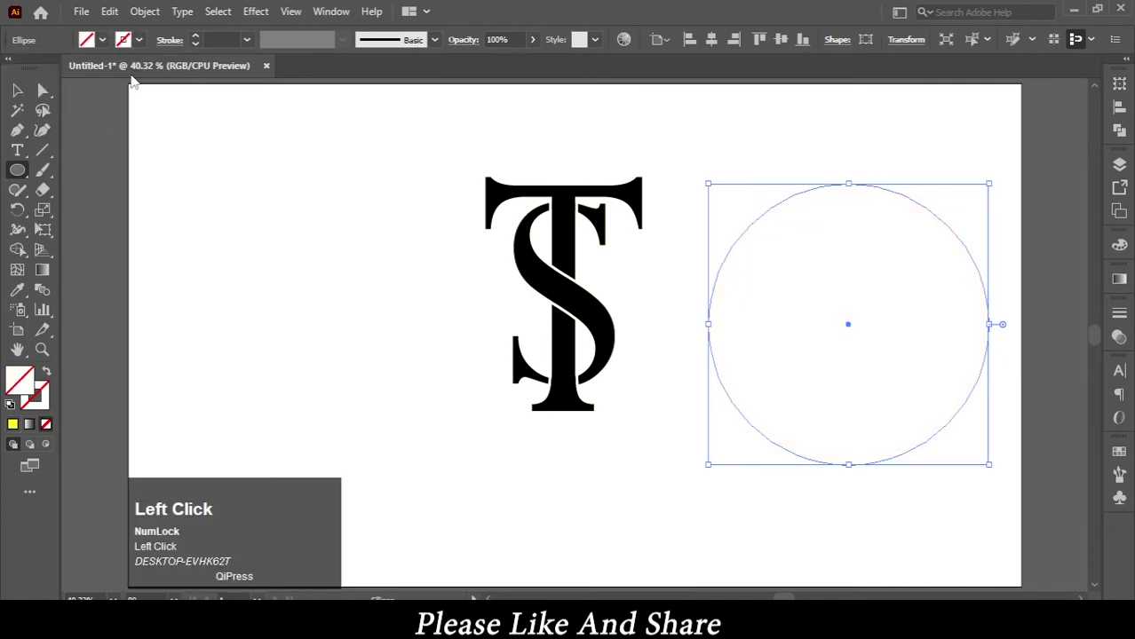
click(139, 41)
click(46, 70)
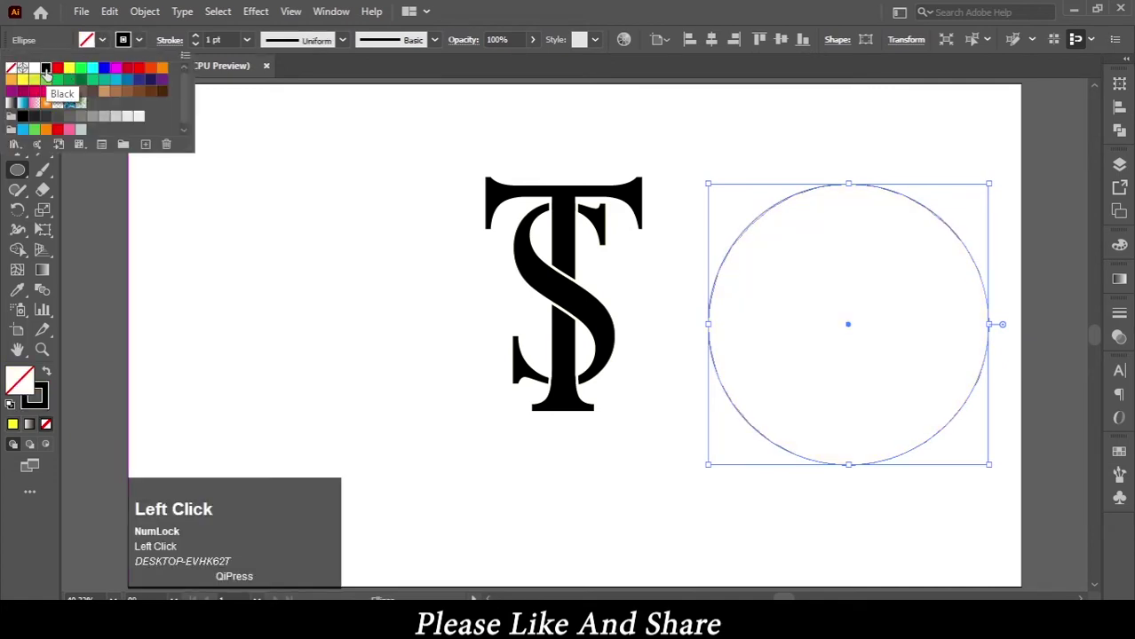
click(195, 37)
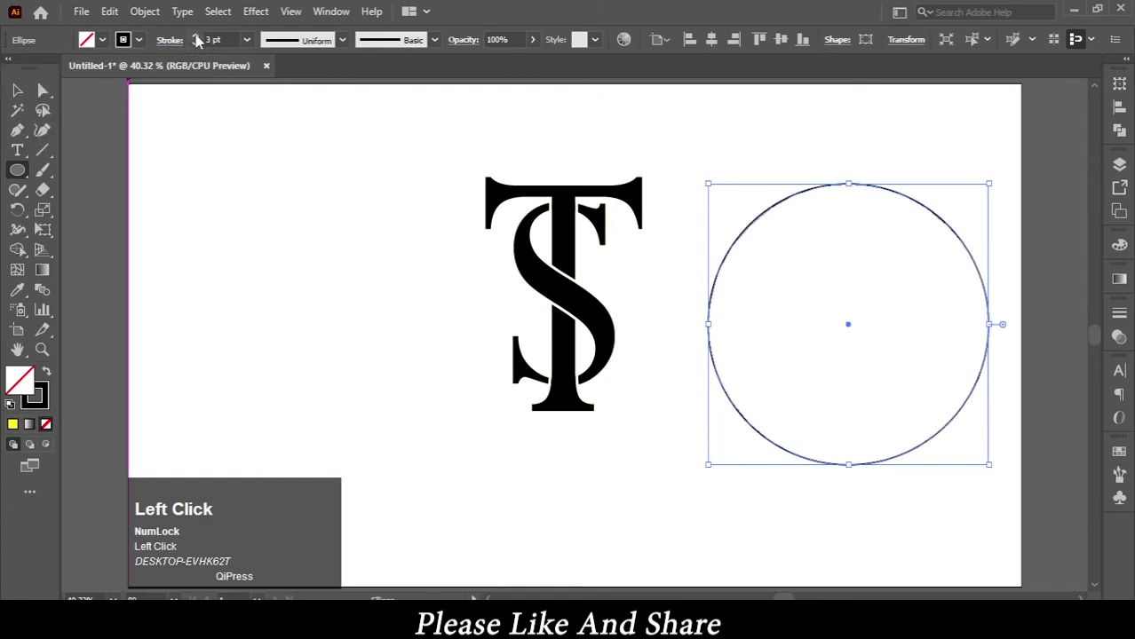
drag(197, 41, 197, 41)
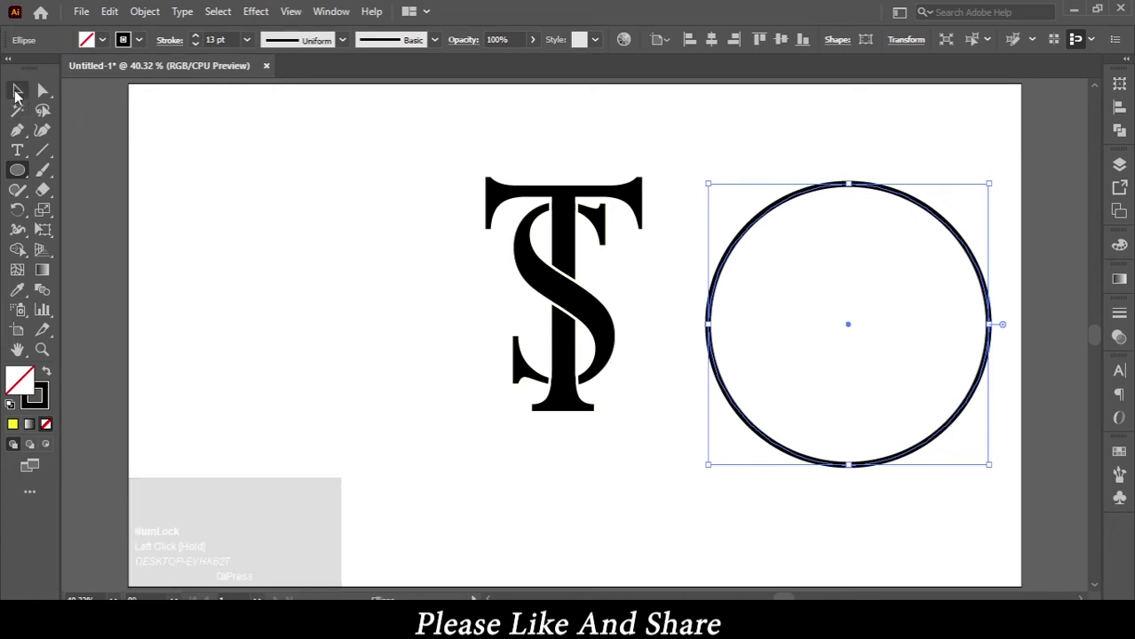
- Move the circle so that it surrounds the TS monogram
click(16, 90)
click(274, 303)
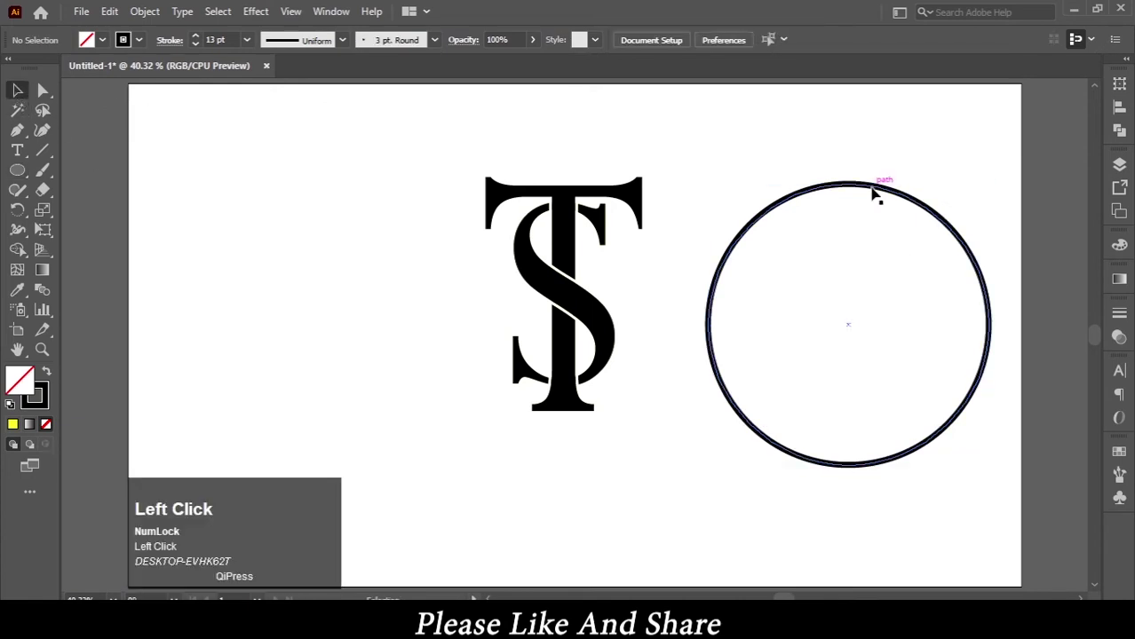
drag(871, 190, 590, 147)
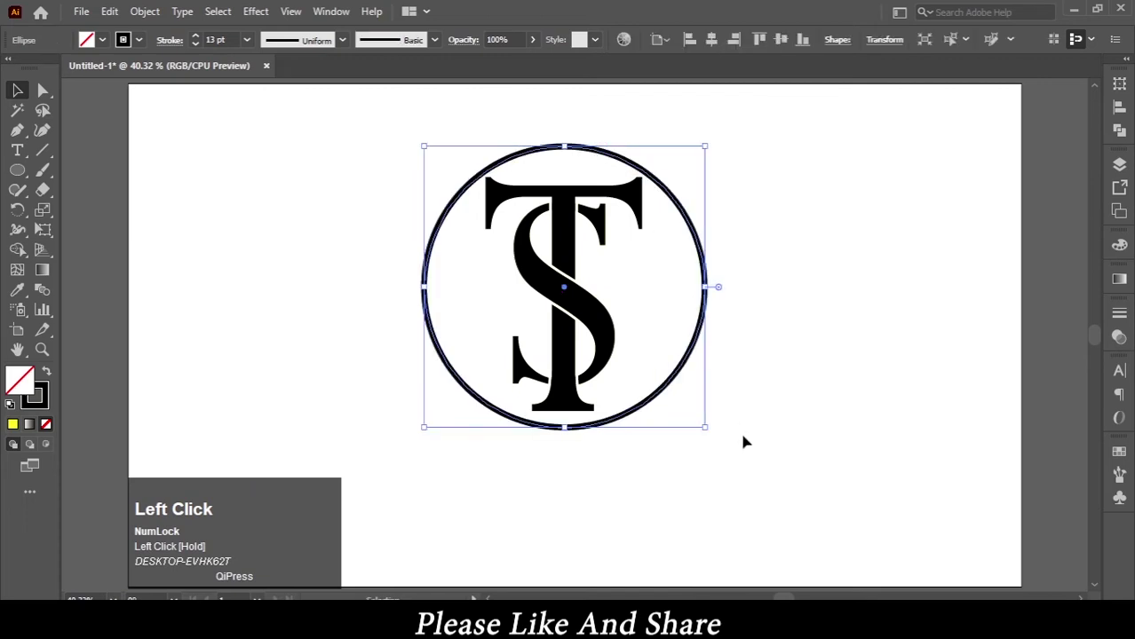
- Scale the TS letters down slightly inside the circle and move the whole logo to the artboard's centre
click(857, 434)
drag(364, 136, 805, 491)
mouse_move(577, 319)
mouse_down()
mouse_move(587, 324)
mouse_move(583, 352)
mouse_move(586, 328)
mouse_up()
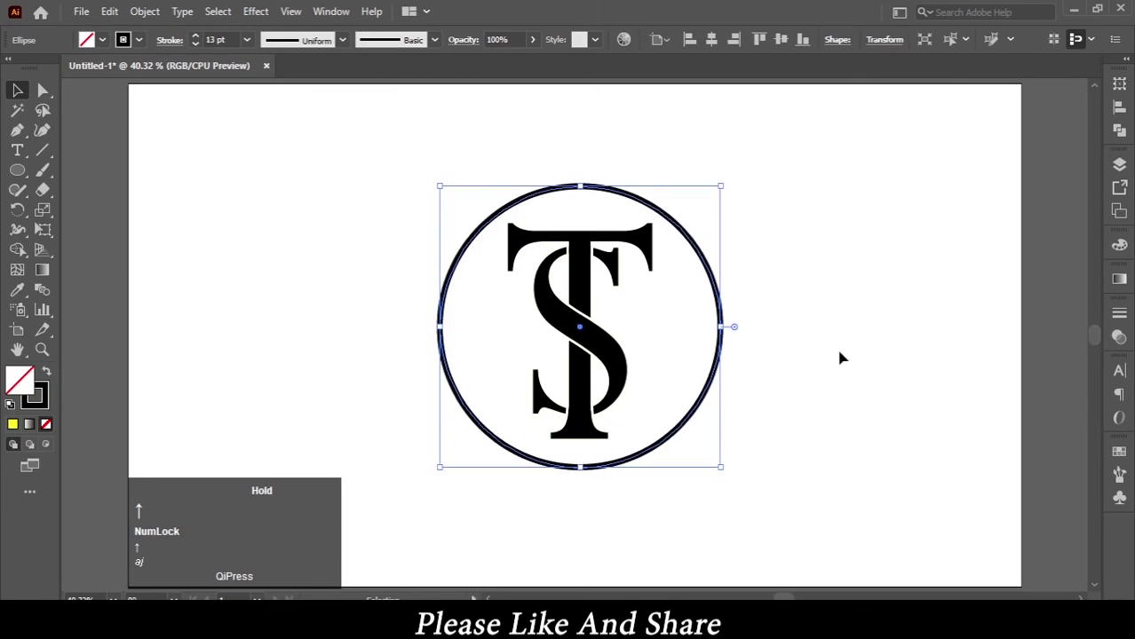
click(891, 325)
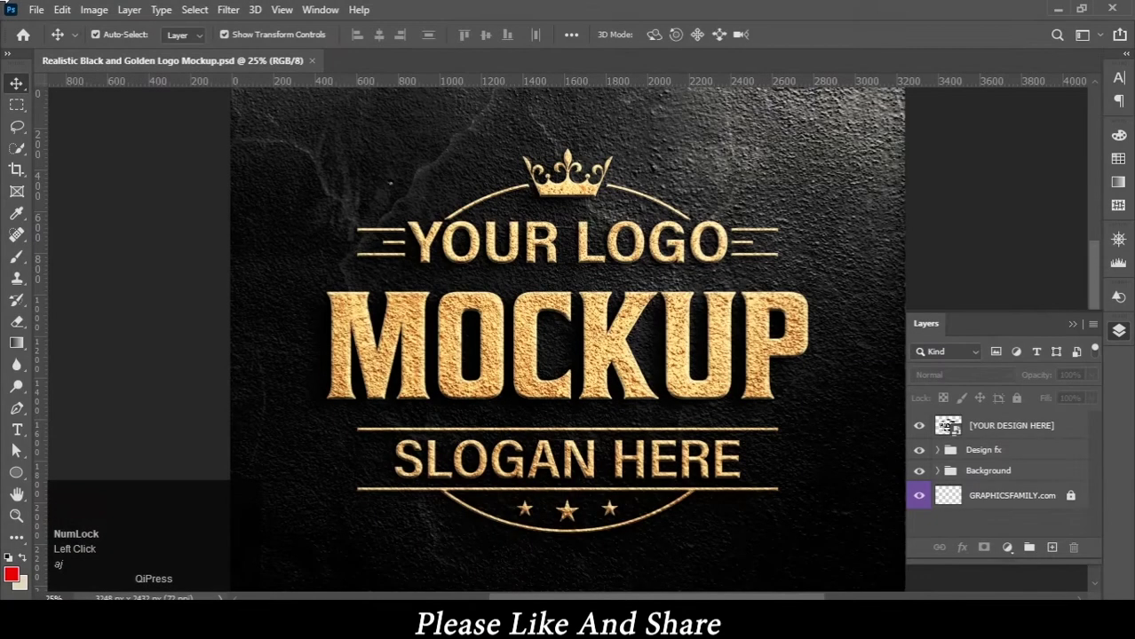
- Switch to Photoshop, where the black and golden logo mockup is loaded, and open the ts-logo-png file
click(36, 9)
click(56, 43)
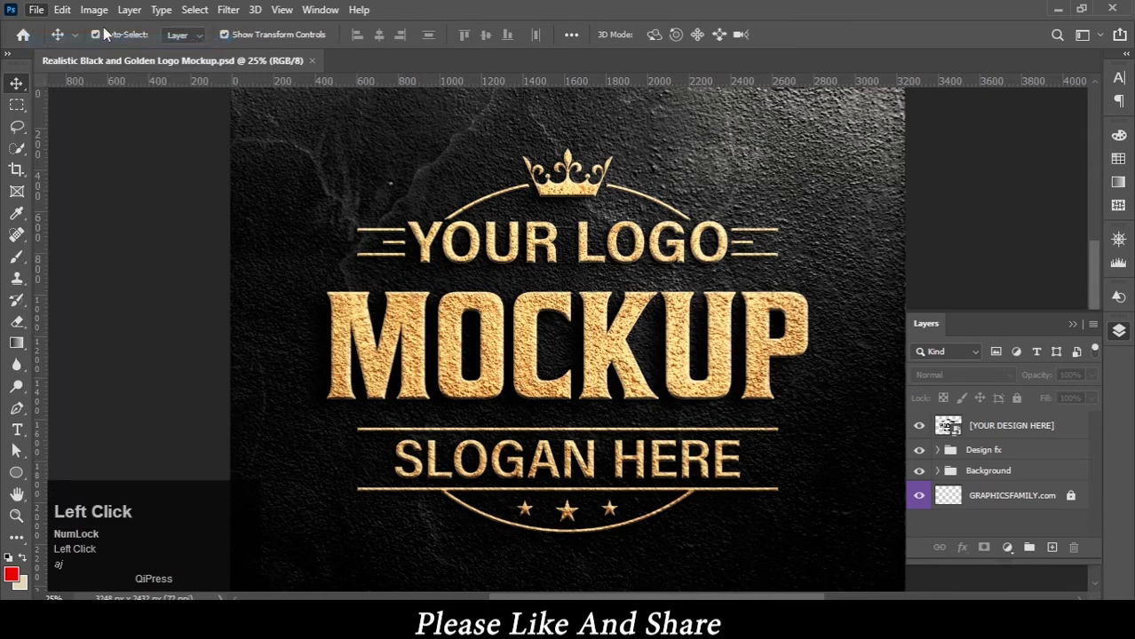
click(295, 158)
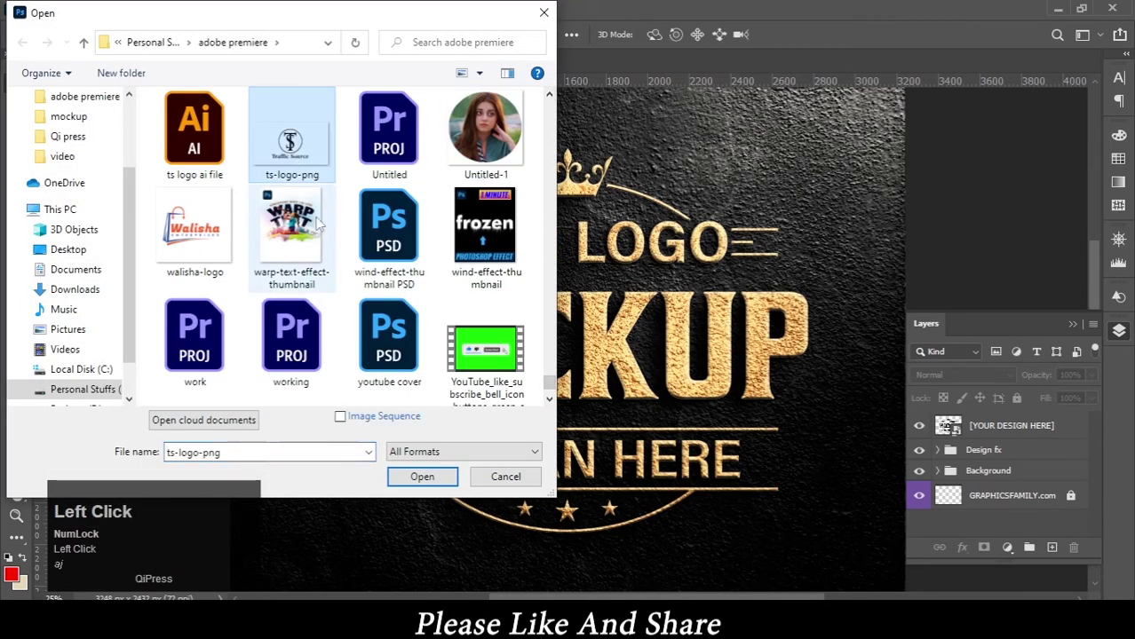
click(422, 475)
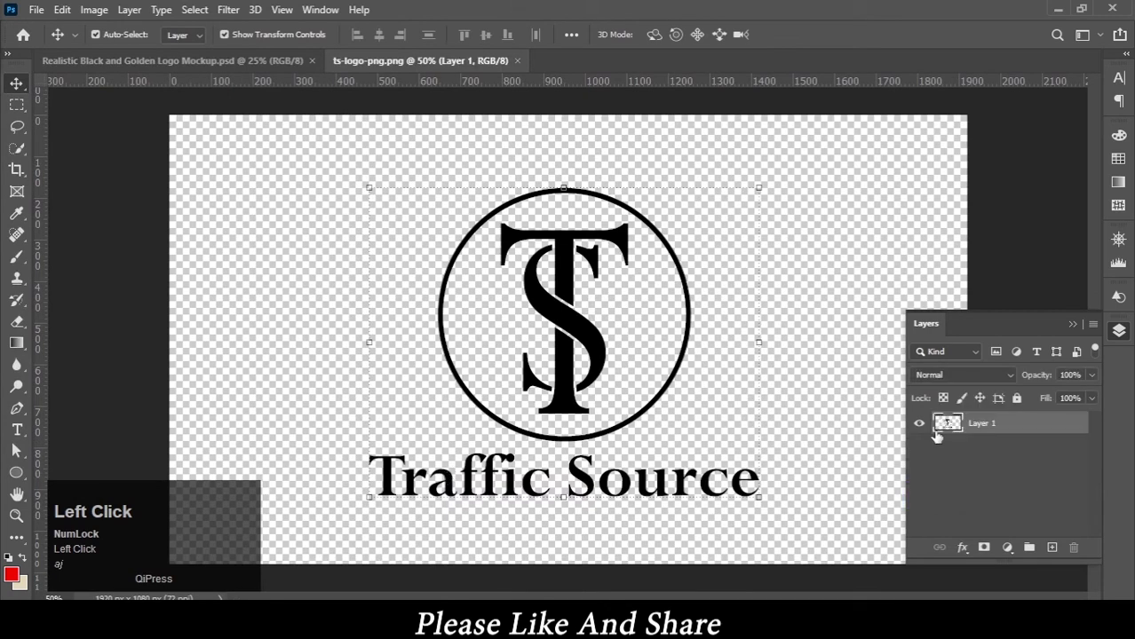
- Open the mockup's [YOUR DESIGN HERE] smart object and paste the copied Traffic Source logo from ts-logo-png into it
click(258, 60)
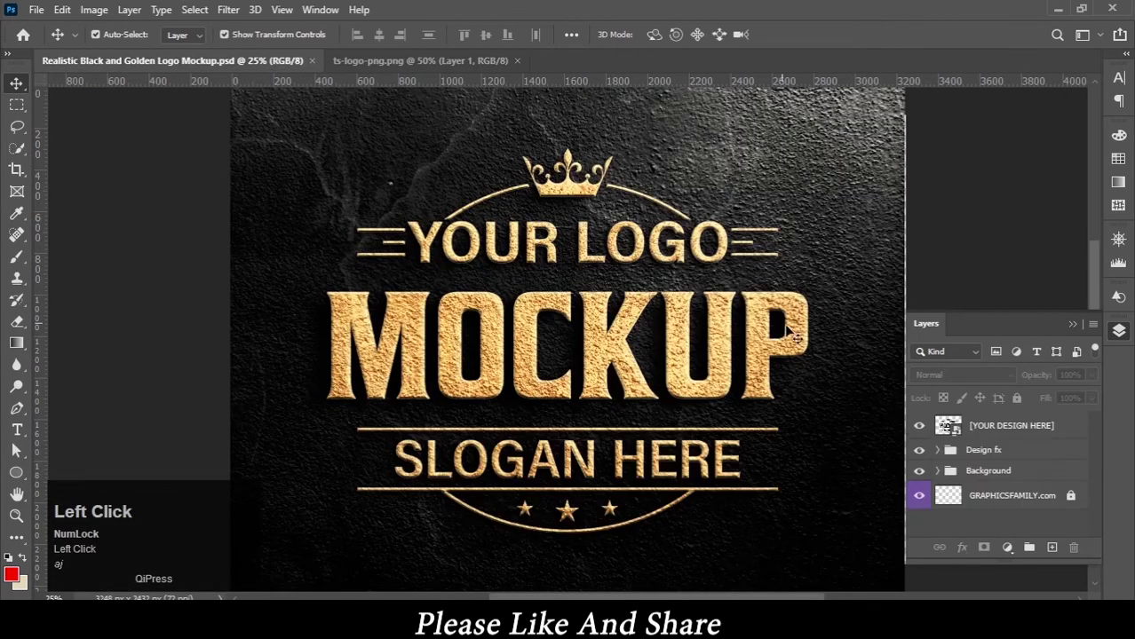
double_click(948, 425)
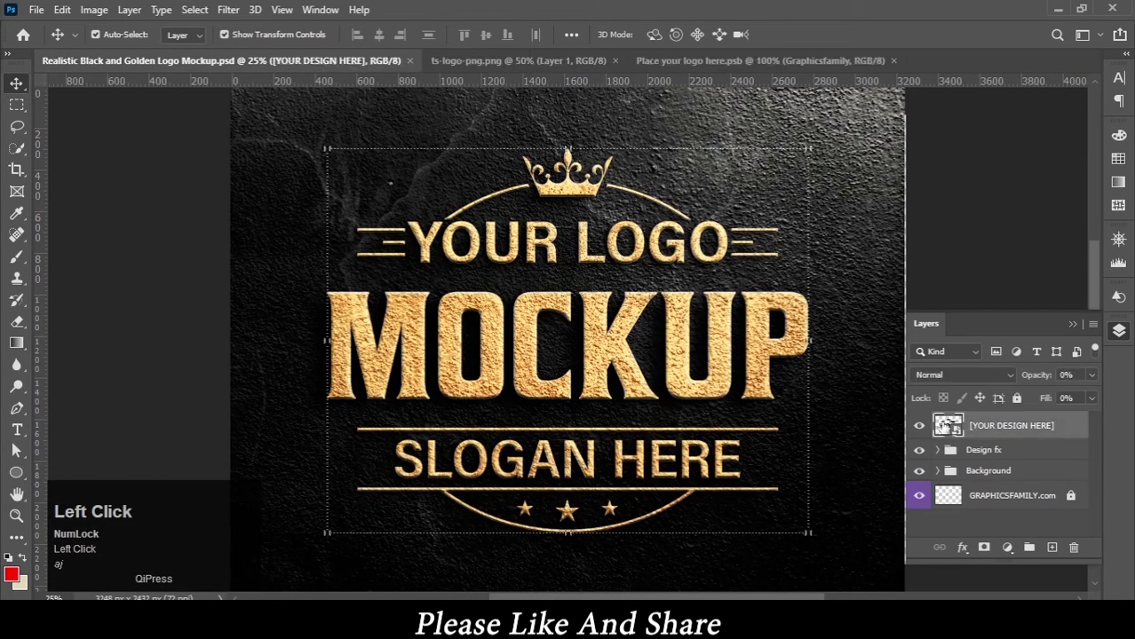
click(563, 62)
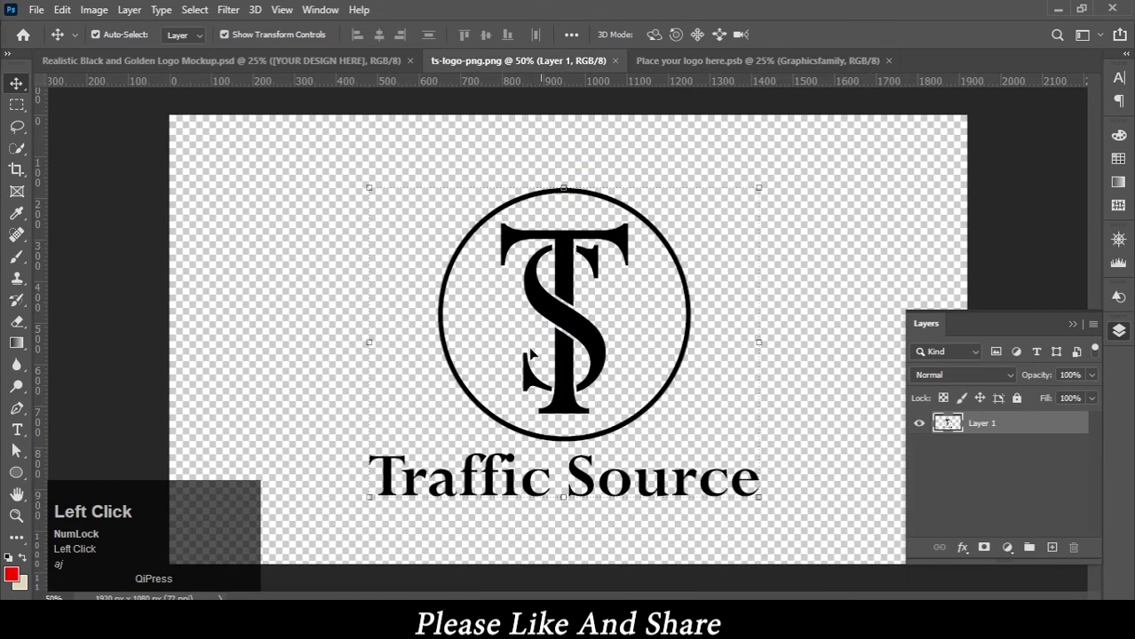
drag(304, 193, 742, 500)
key(ctrl+c)
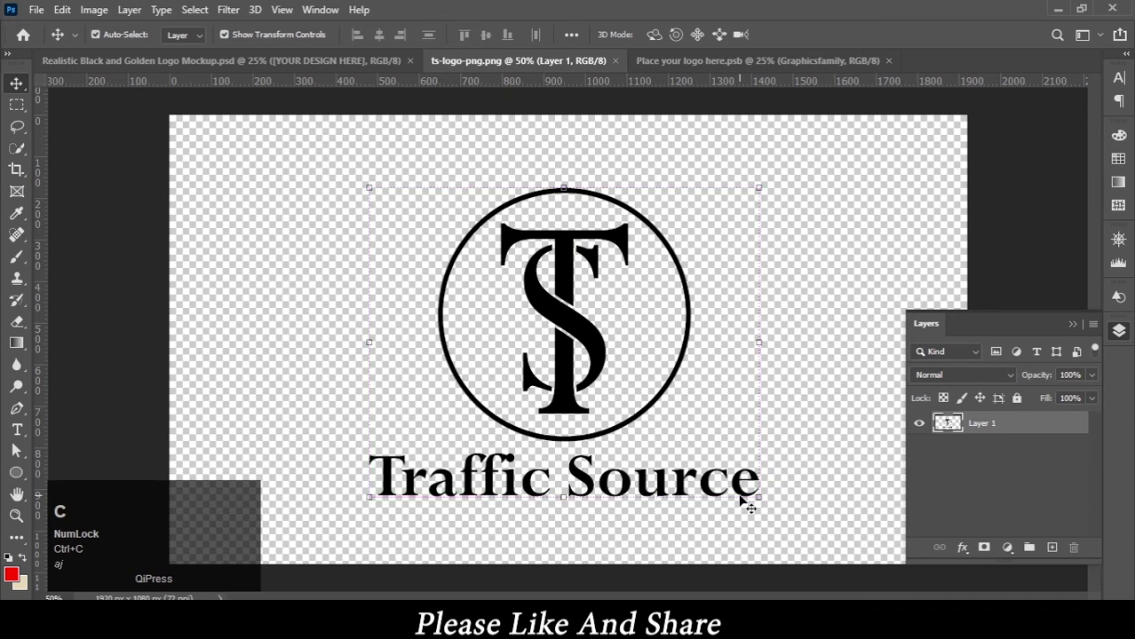
click(748, 60)
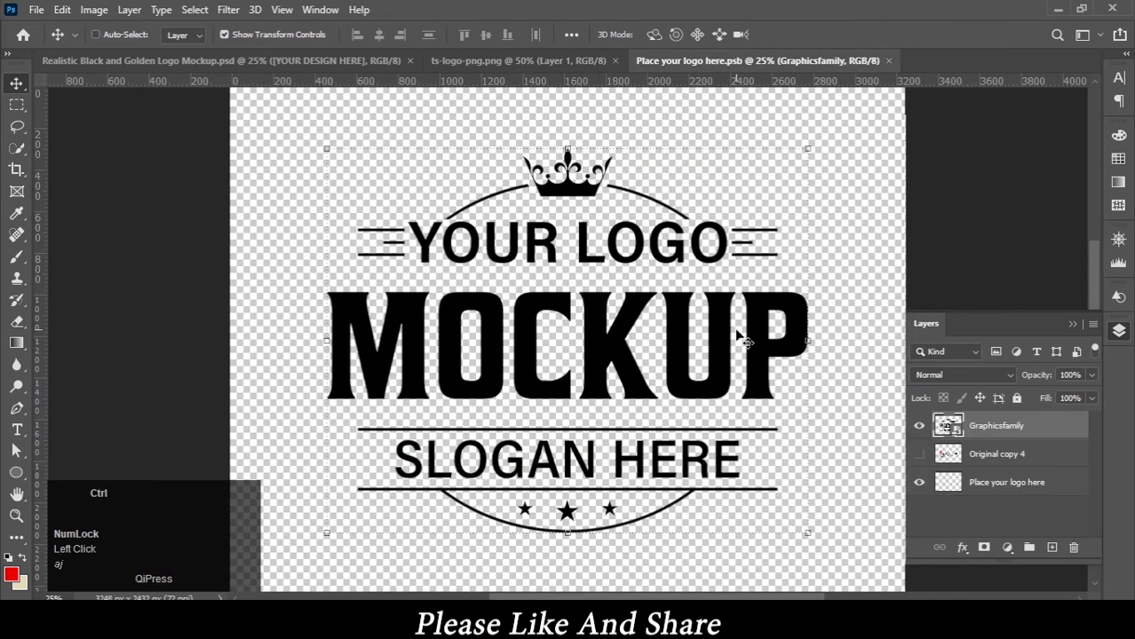
key(ctrl+v)
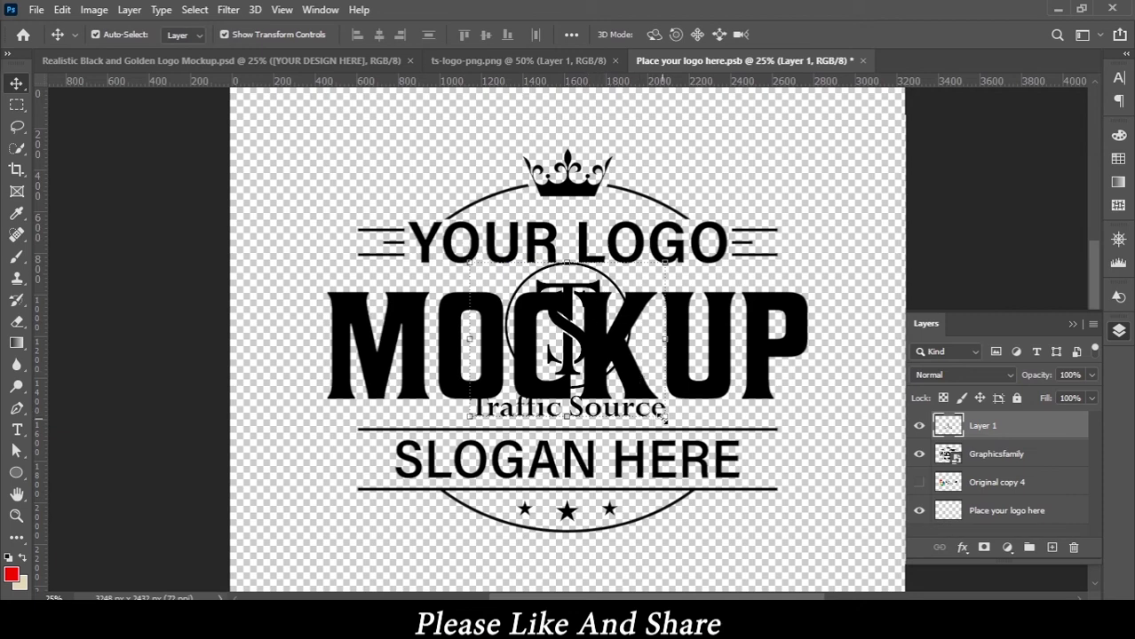
- Scale the pasted logo to about 248% from its centre and hide the Graphicsfamily layer
drag(667, 417, 802, 539)
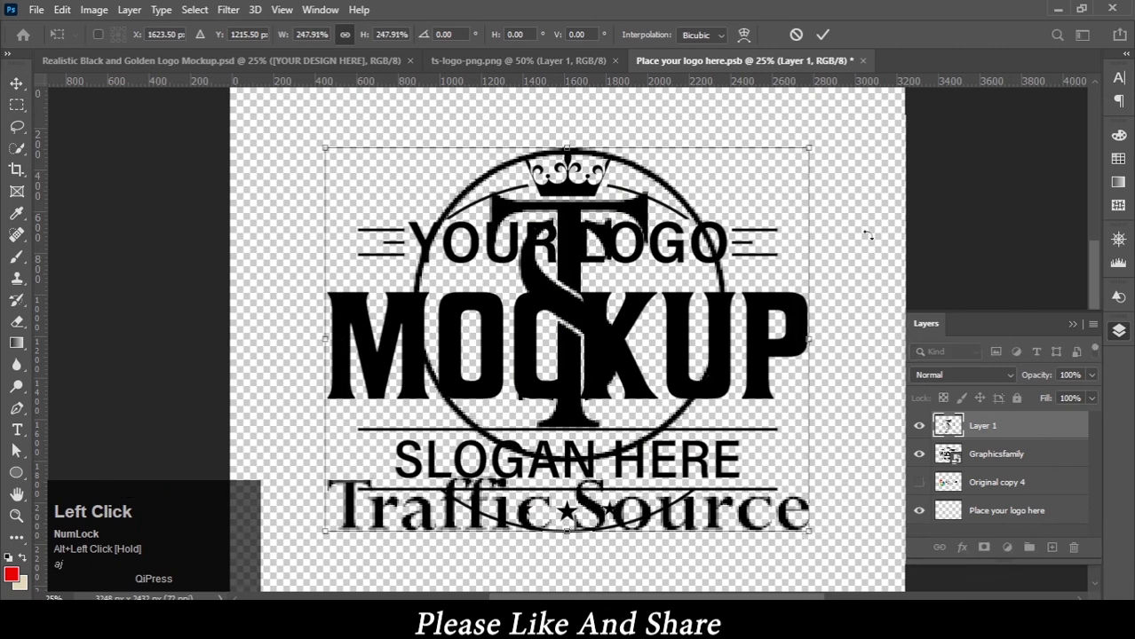
click(920, 455)
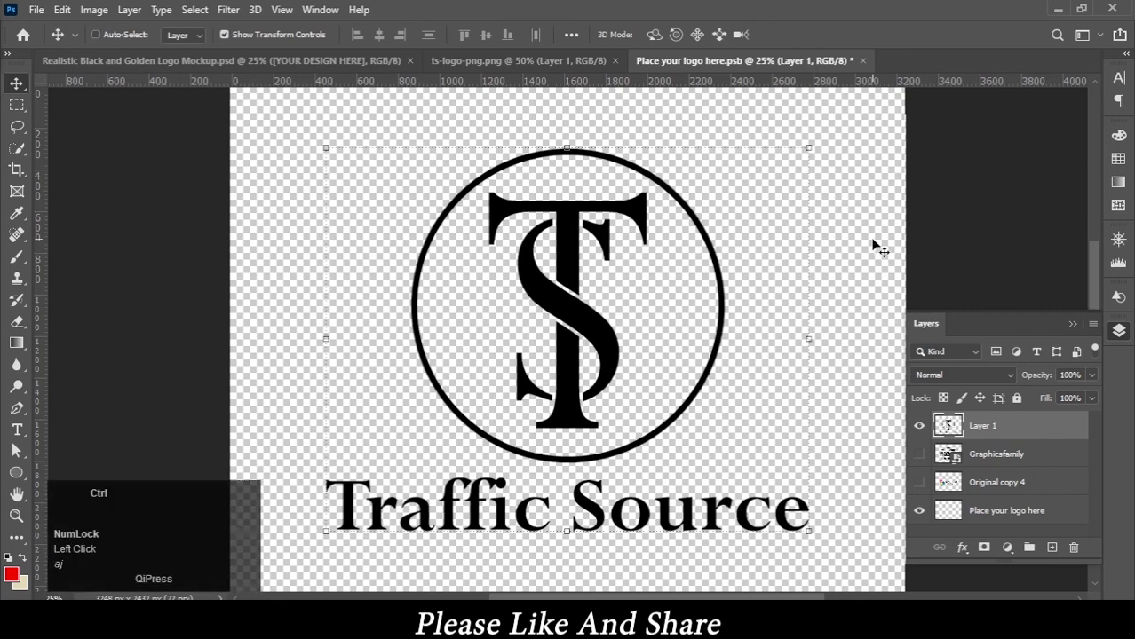
- Save the smart object, then close it and the ts-logo-png document to return to the mockup
key(ctrl+s)
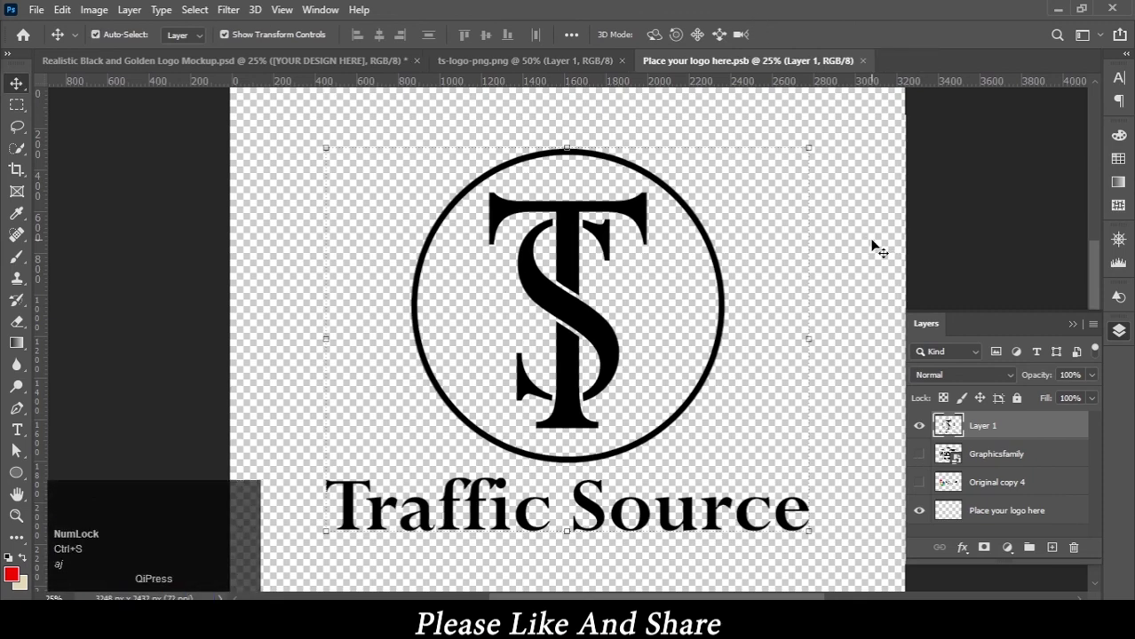
click(862, 61)
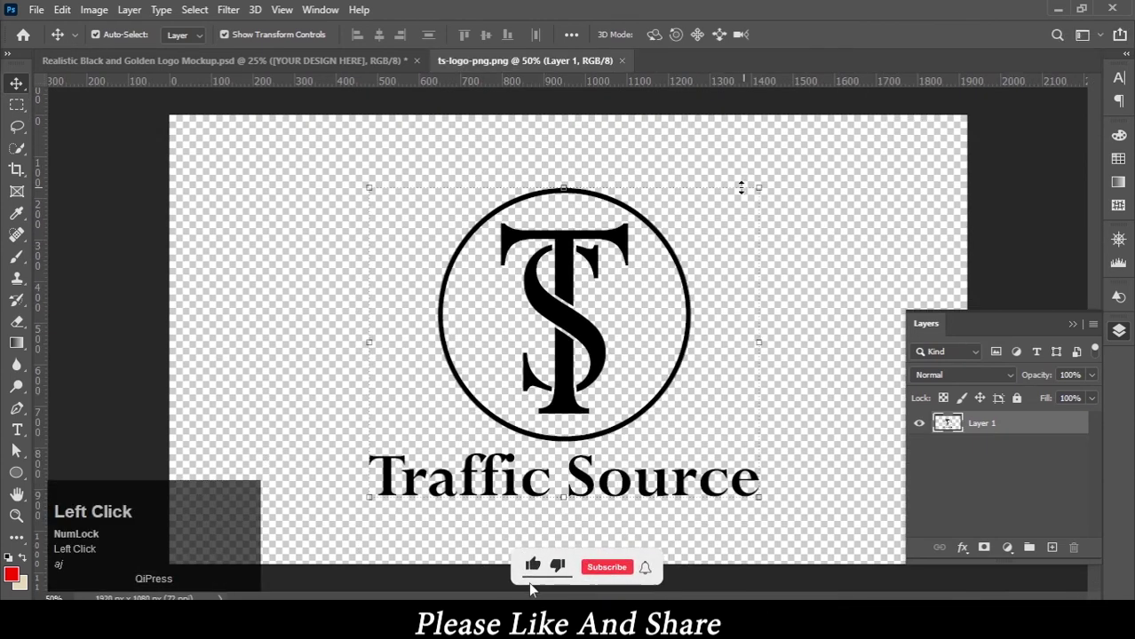
click(621, 60)
click(967, 240)
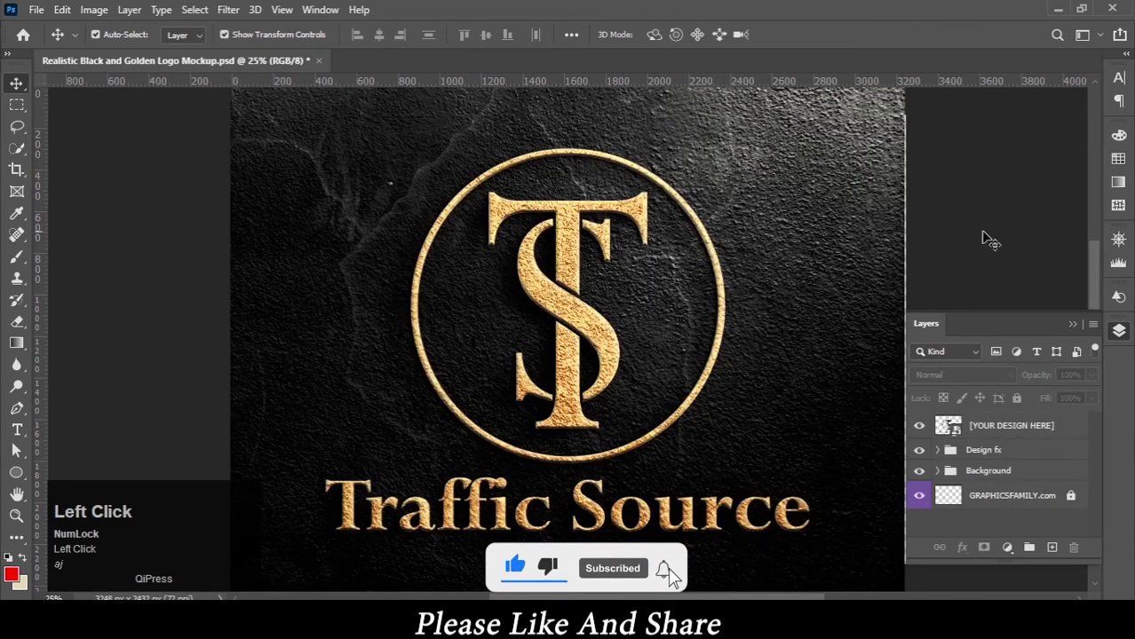